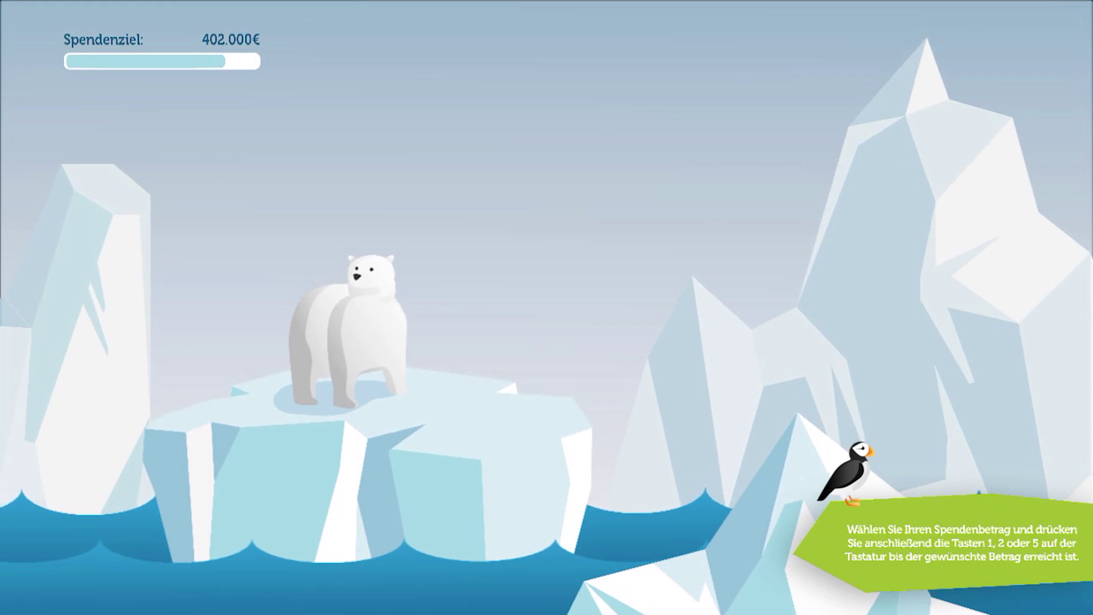
# Trigger the donation for amount 1 three times in the running polar bear scene
pyautogui.press('1')
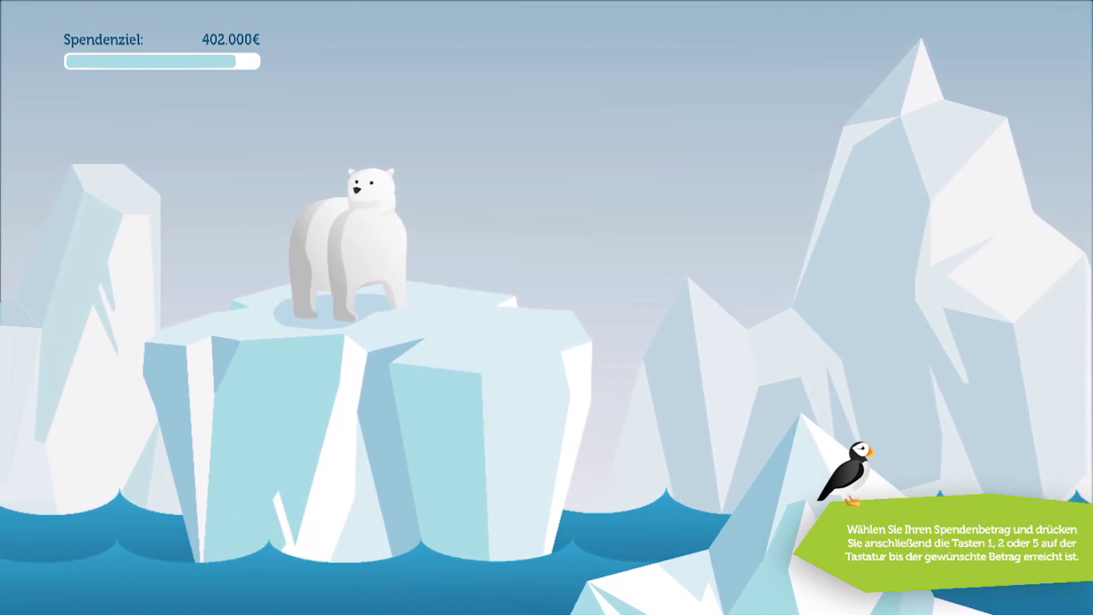
pyautogui.press('1')
pyautogui.press('1')
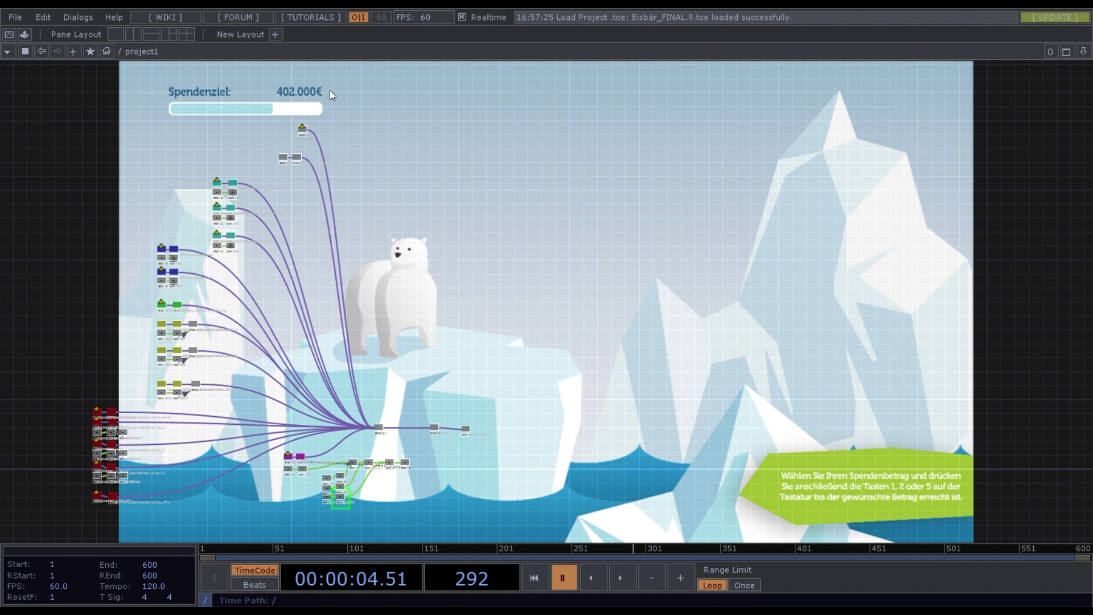
# Examine the background gradient node and the Transparenz and transform_Transparenz nodes in the project1 network
pyautogui.scroll(12, 275, 129)
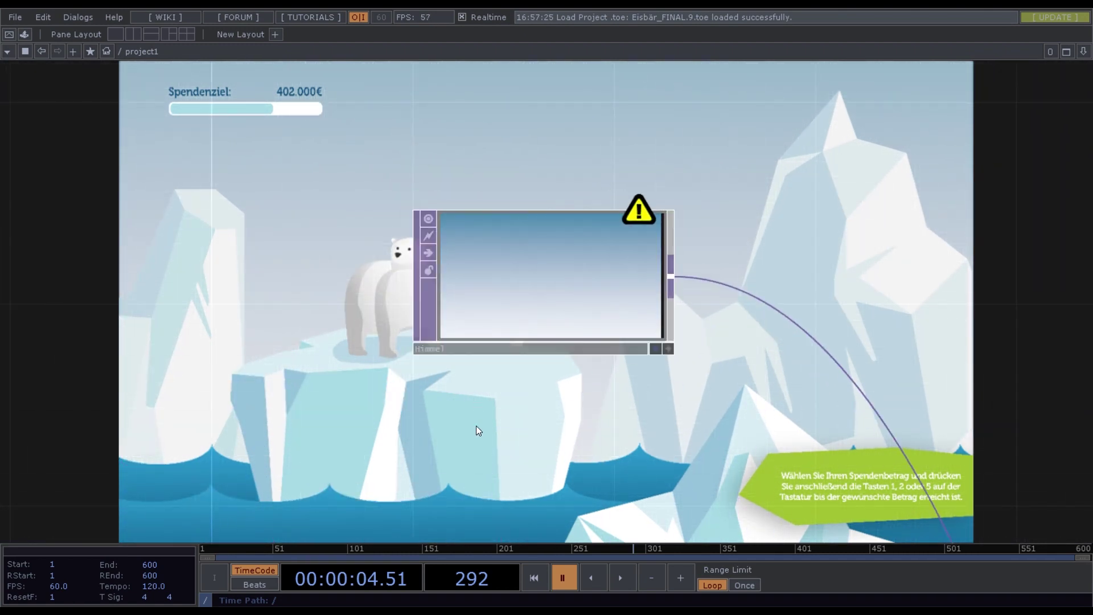
pyautogui.scroll(-5, 475, 414)
pyautogui.scroll(5, 439, 518)
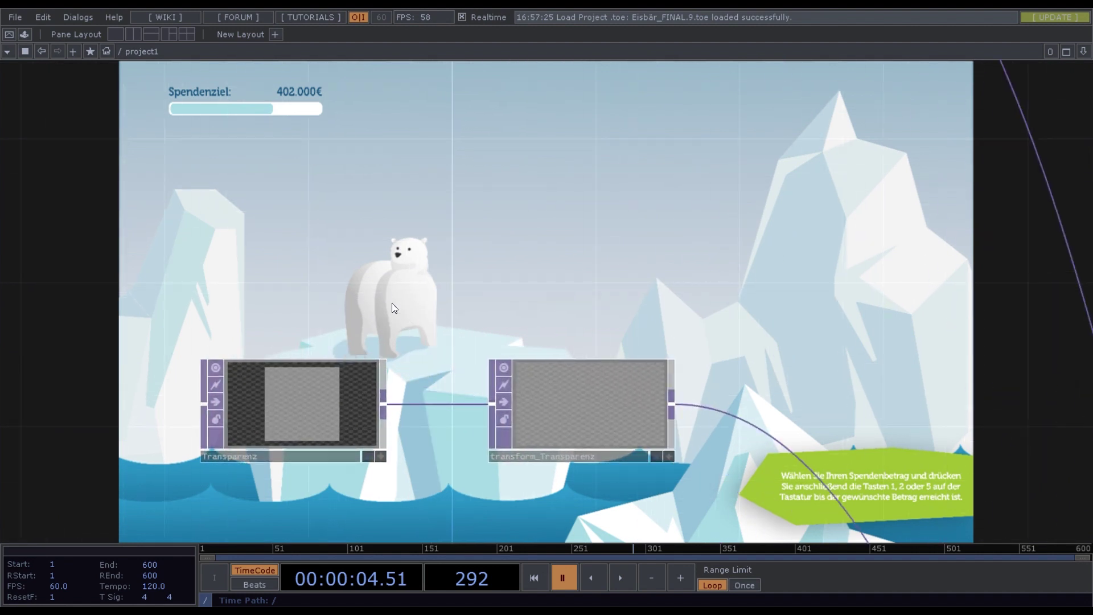
pyautogui.scroll(-4, 397, 308)
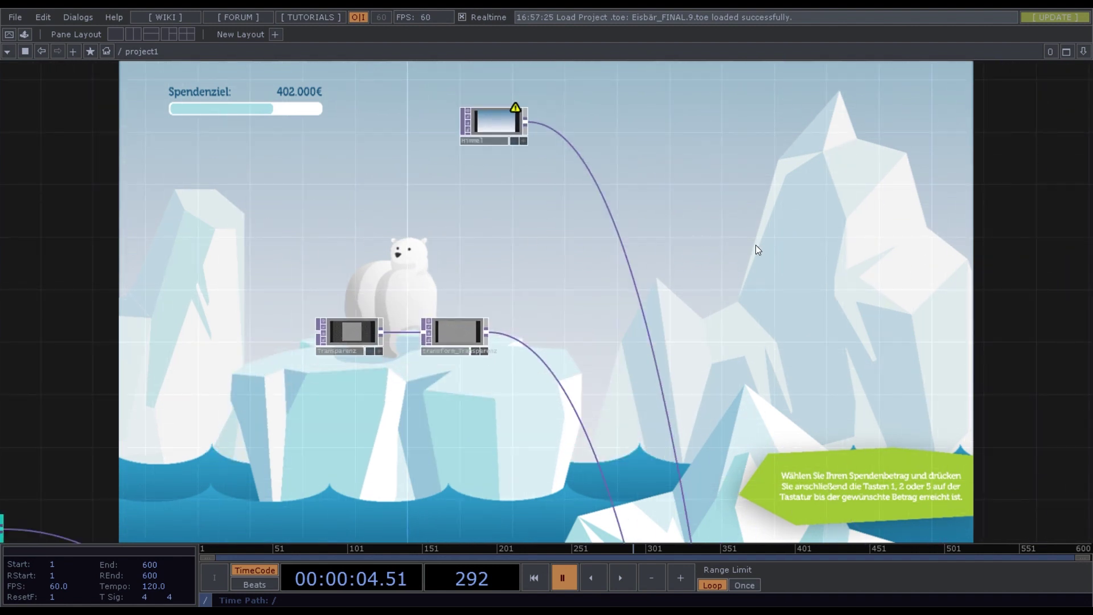
pyautogui.scroll(-3, 242, 279)
# Look over the background iceberg node groups and how they connect to the rest of the network
pyautogui.moveTo(200, 320); pyautogui.dragTo(310, 268)
pyautogui.moveTo(313, 331); pyautogui.dragTo(454, 271)
pyautogui.moveTo(285, 285); pyautogui.dragTo(351, 228)
pyautogui.scroll(6, 276, 299)
pyautogui.moveTo(433, 266); pyautogui.dragTo(426, 426, button='middle')
pyautogui.moveTo(426, 426); pyautogui.dragTo(424, 280)
pyautogui.moveTo(413, 202); pyautogui.dragTo(356, 264, button='middle')
pyautogui.scroll(-4, 318, 253)
pyautogui.moveTo(263, 302); pyautogui.dragTo(228, 267)
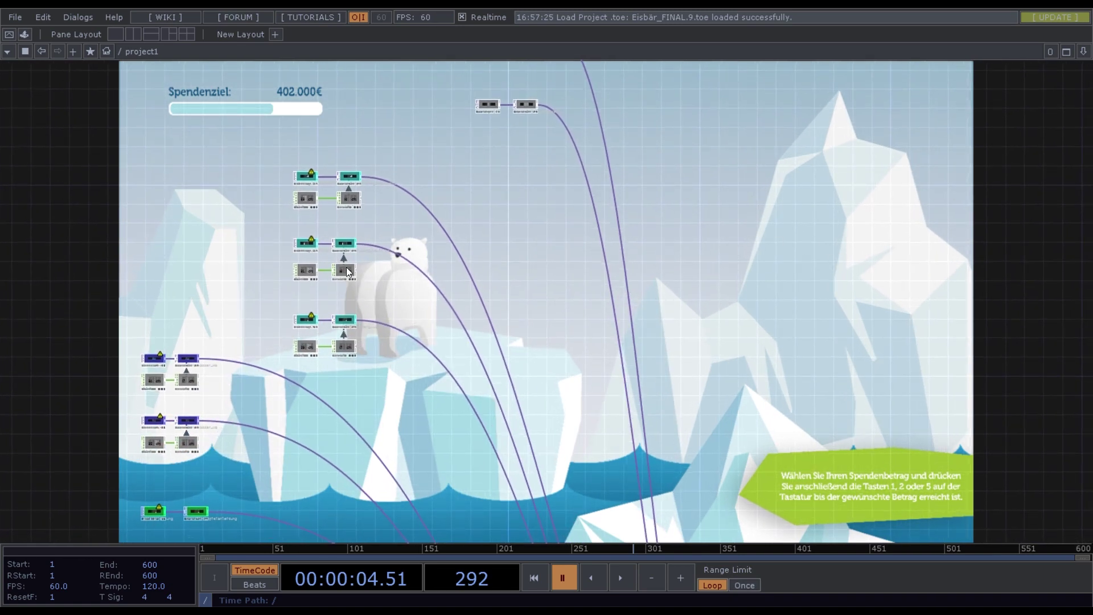
# Run and pause the timeline while examining the Eisberg_HG_Rechts chain with its lfo5 and math5 nodes
pyautogui.scroll(6, 307, 242)
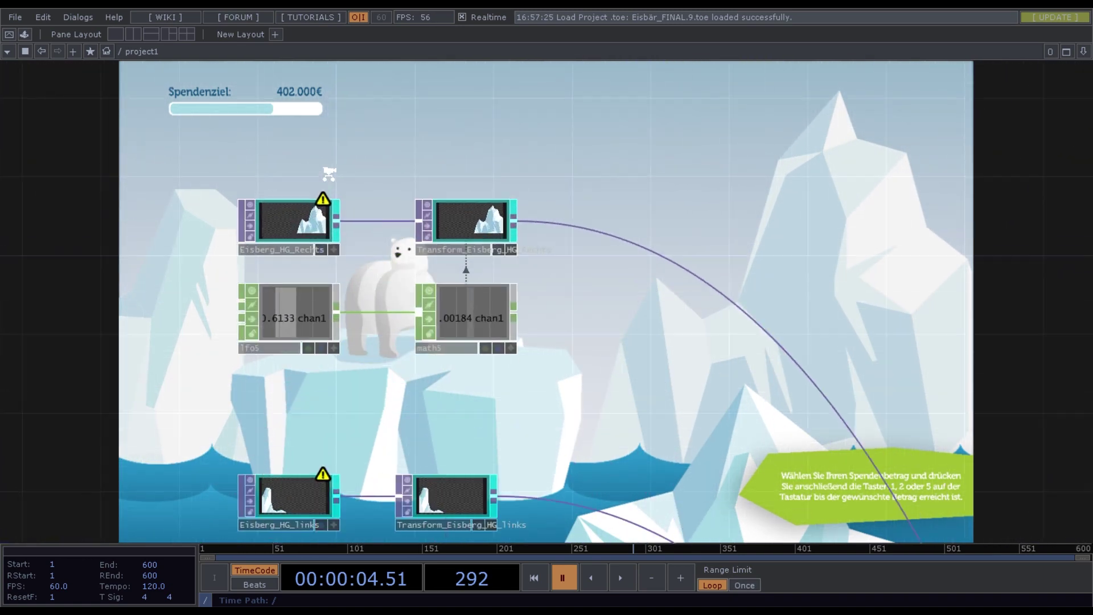
pyautogui.moveTo(457, 166); pyautogui.dragTo(452, 139)
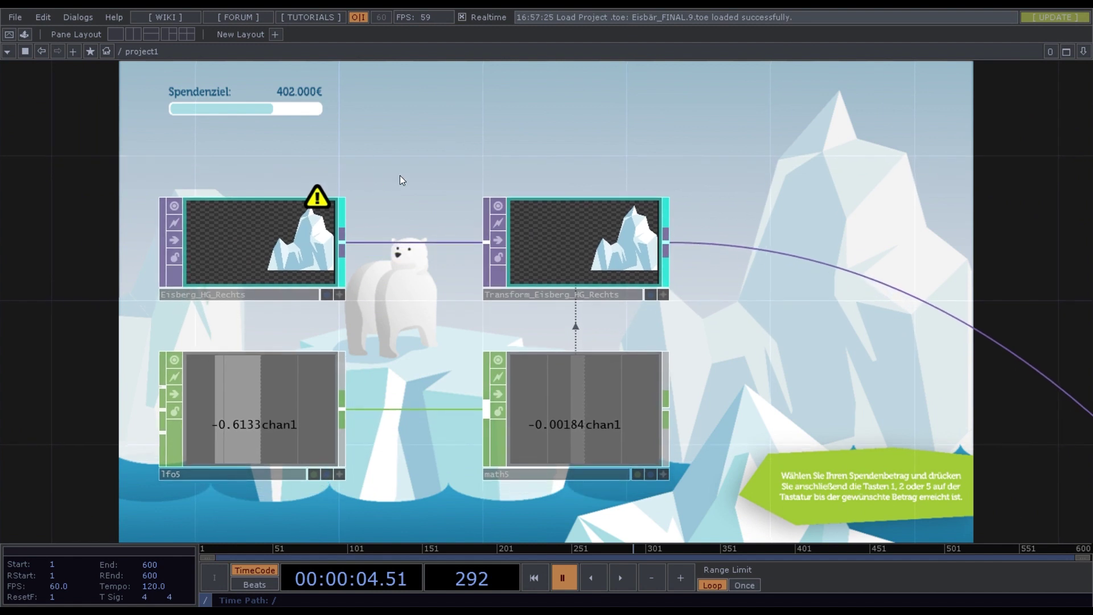
pyautogui.press('space')
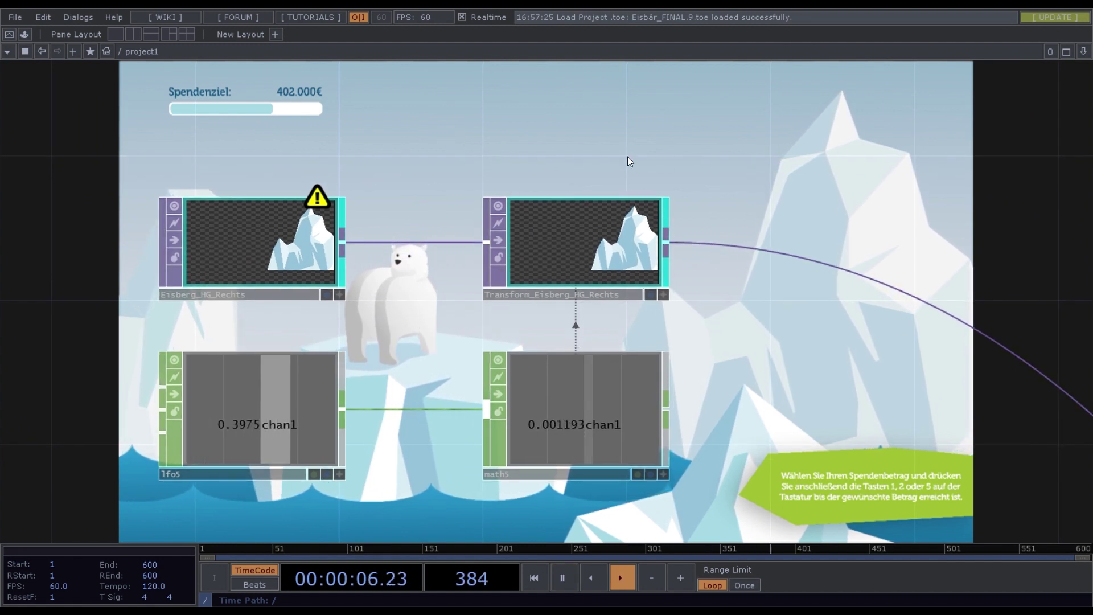
pyautogui.press('space')
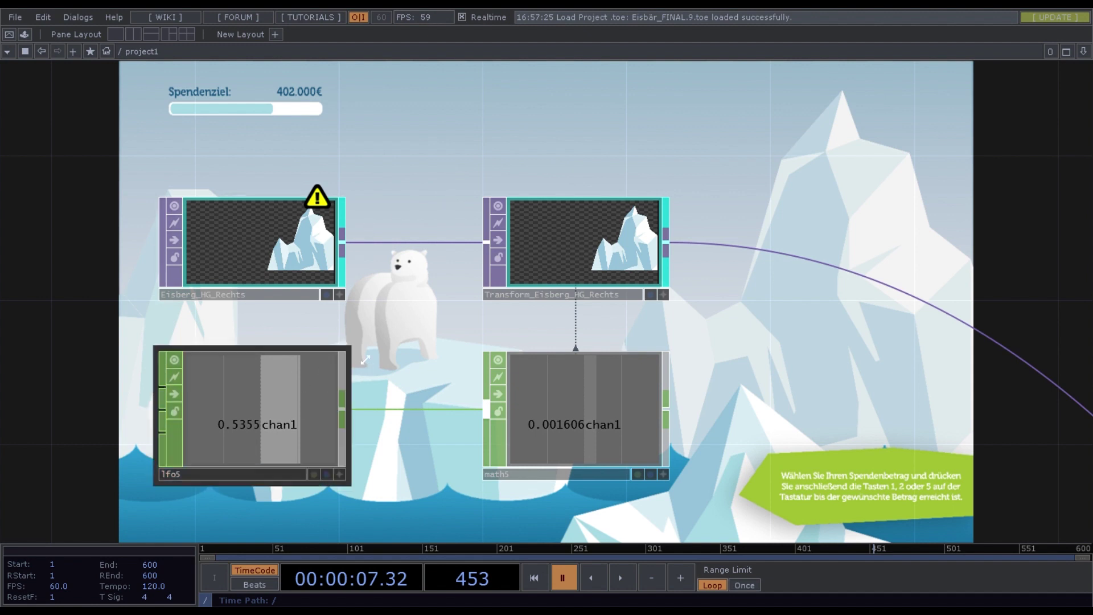
pyautogui.moveTo(381, 369); pyautogui.dragTo(383, 321)
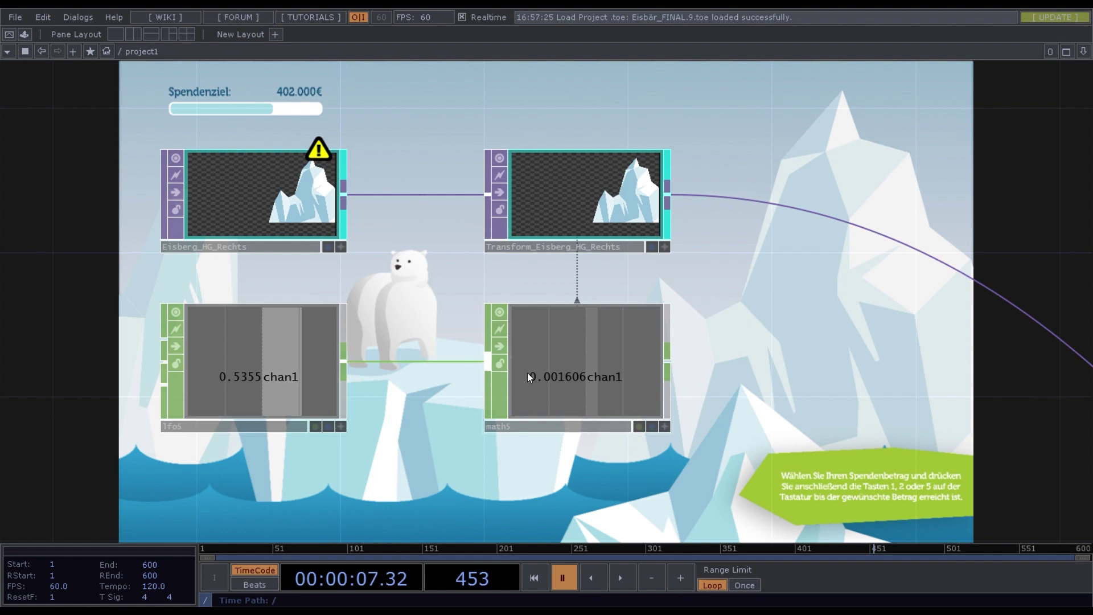
# Show the Range parameters of math5 and run the timeline again to watch the iceberg's motion
pyautogui.click(545, 374)
pyautogui.press('p')
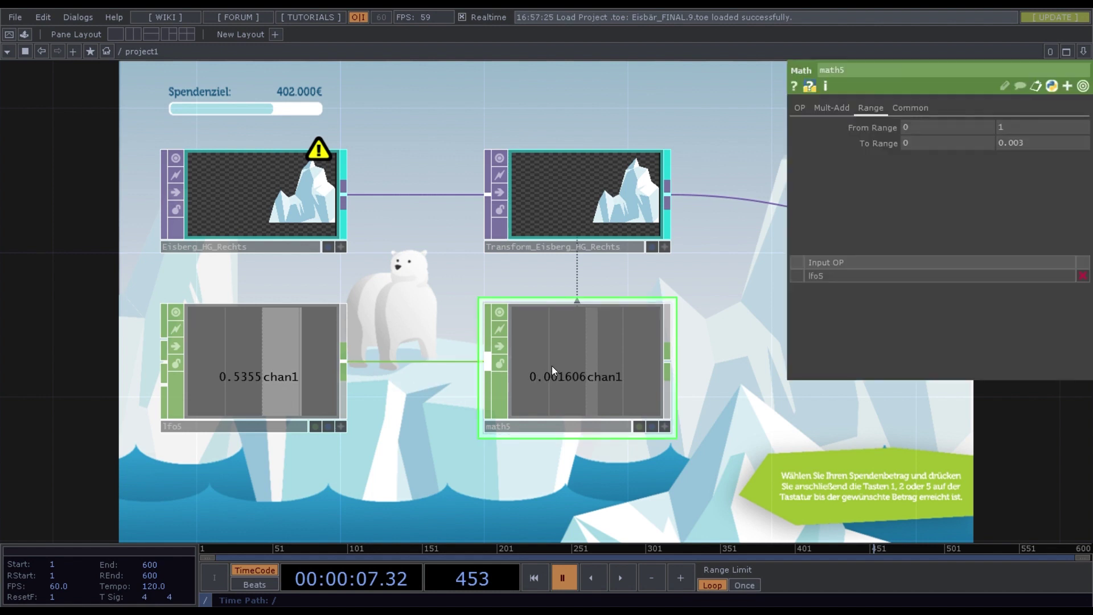
pyautogui.moveTo(691, 299); pyautogui.dragTo(660, 323)
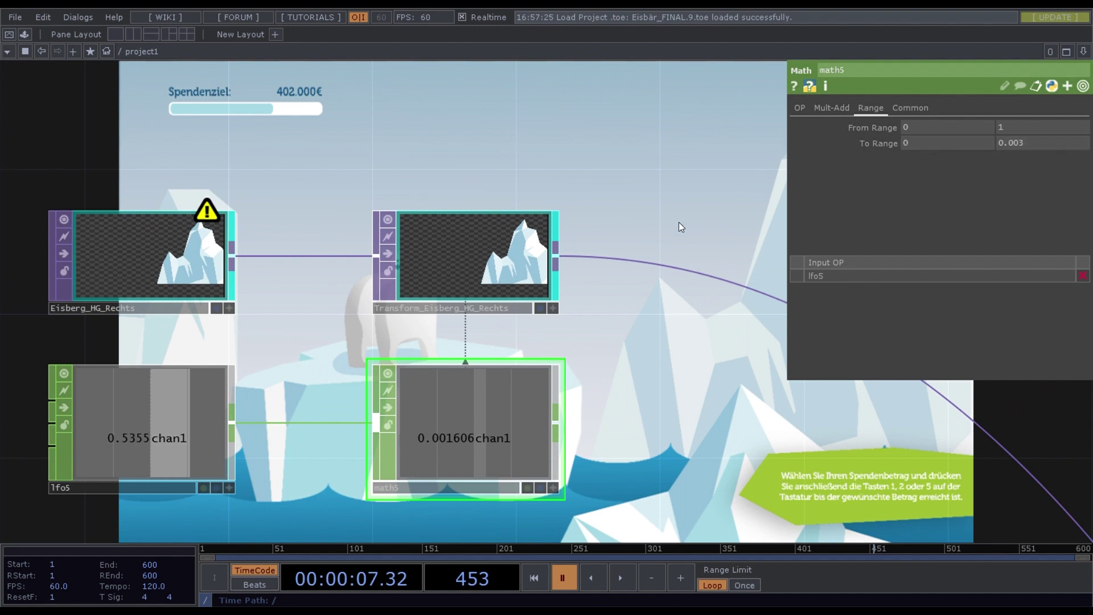
pyautogui.press('space')
# Examine the Wasser_HG and Wasser_VG chains with their LFO, Math and Transform nodes
pyautogui.scroll(-2, 656, 205)
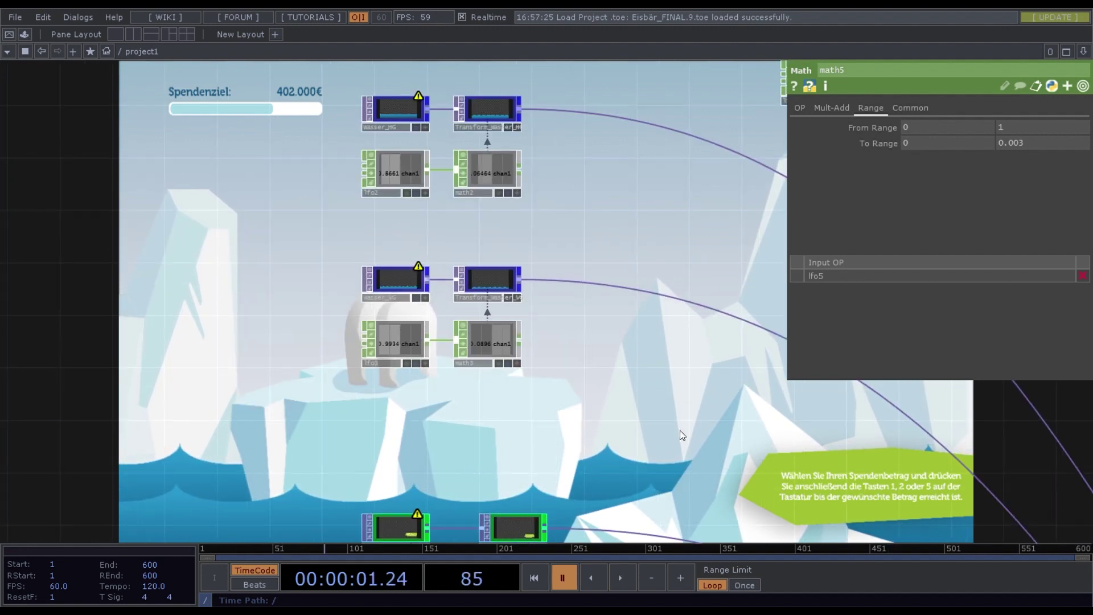
pyautogui.moveTo(680, 431); pyautogui.dragTo(650, 405)
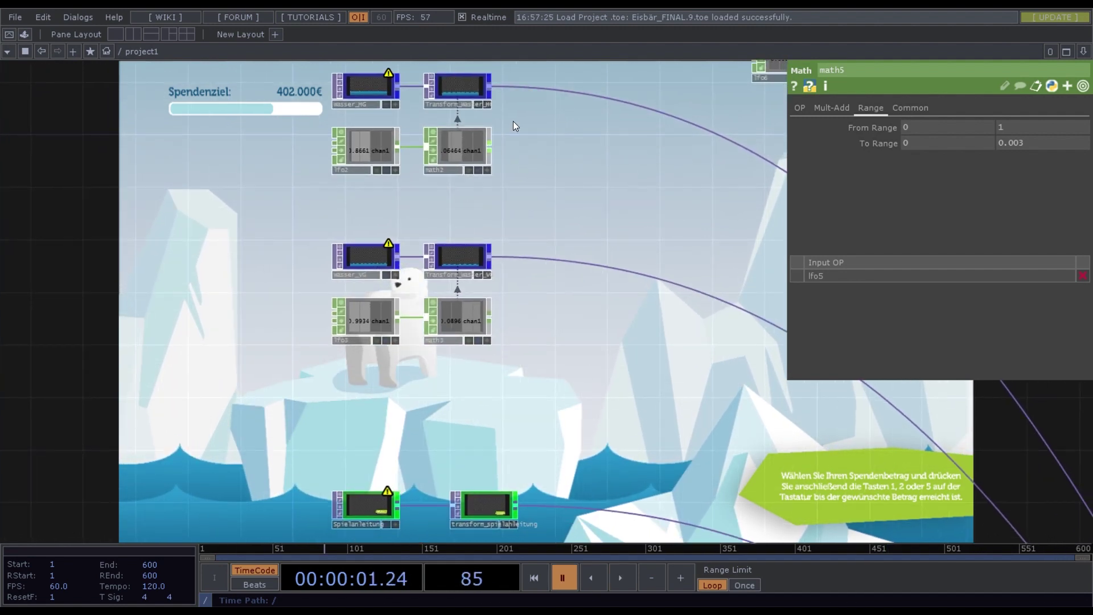
pyautogui.scroll(3, 407, 288)
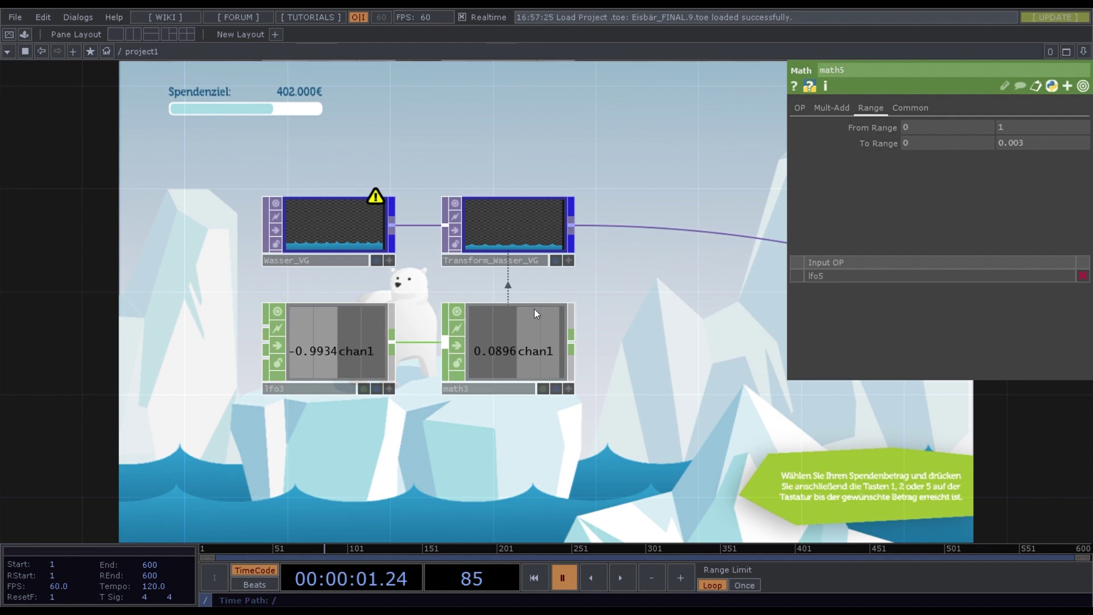
pyautogui.scroll(-2, 433, 274)
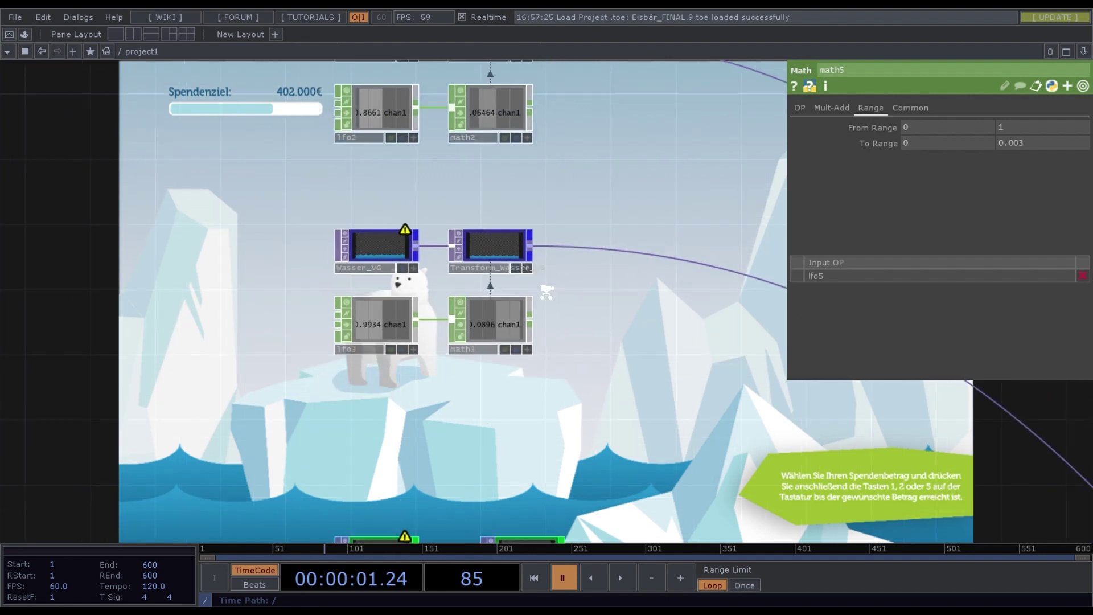
pyautogui.moveTo(546, 292); pyautogui.dragTo(606, 345, button='middle')
pyautogui.moveTo(606, 345); pyautogui.dragTo(491, 354)
pyautogui.moveTo(499, 214); pyautogui.dragTo(387, 309)
# Find the Spendezeichen_1 chain in the network and test its thank-you sign with keyboard input 1
pyautogui.scroll(-2, 403, 210)
pyautogui.scroll(-2, 388, 309)
pyautogui.scroll(-4, 388, 309)
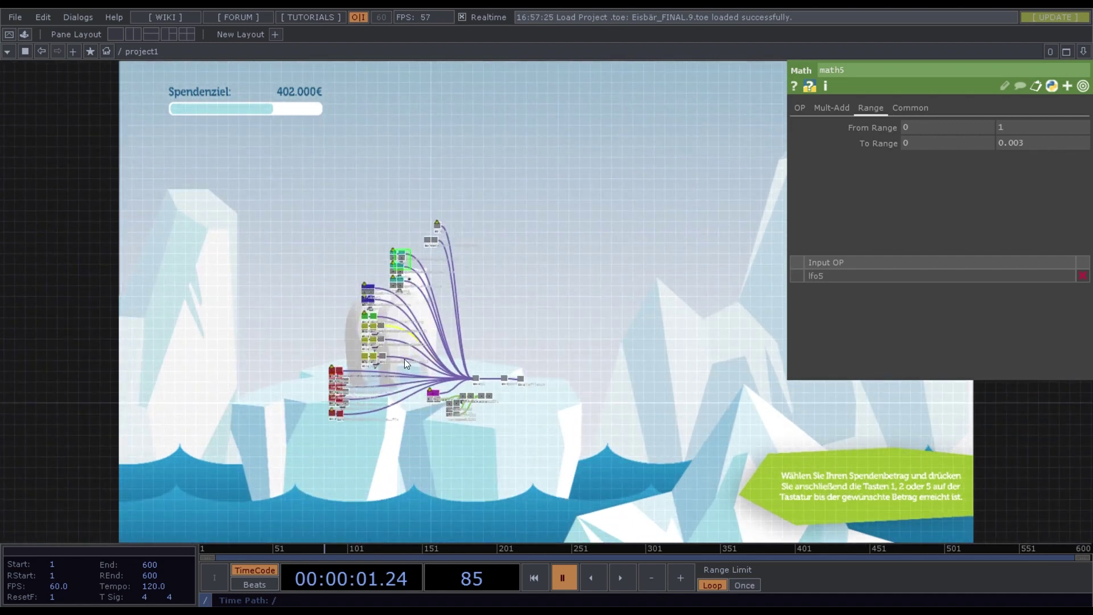
pyautogui.scroll(5, 373, 339)
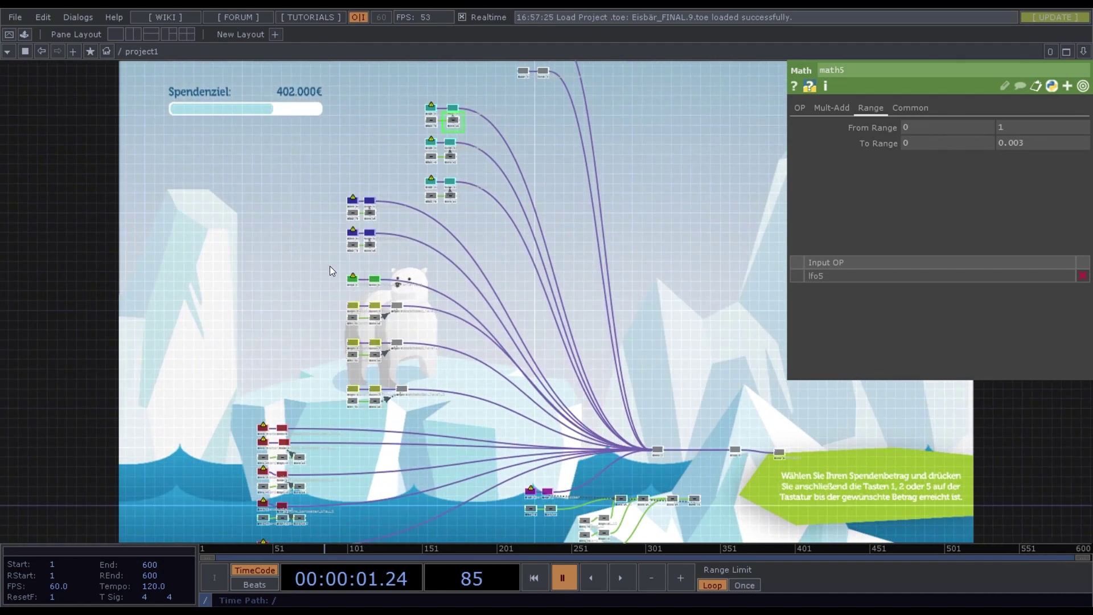
pyautogui.scroll(5, 363, 273)
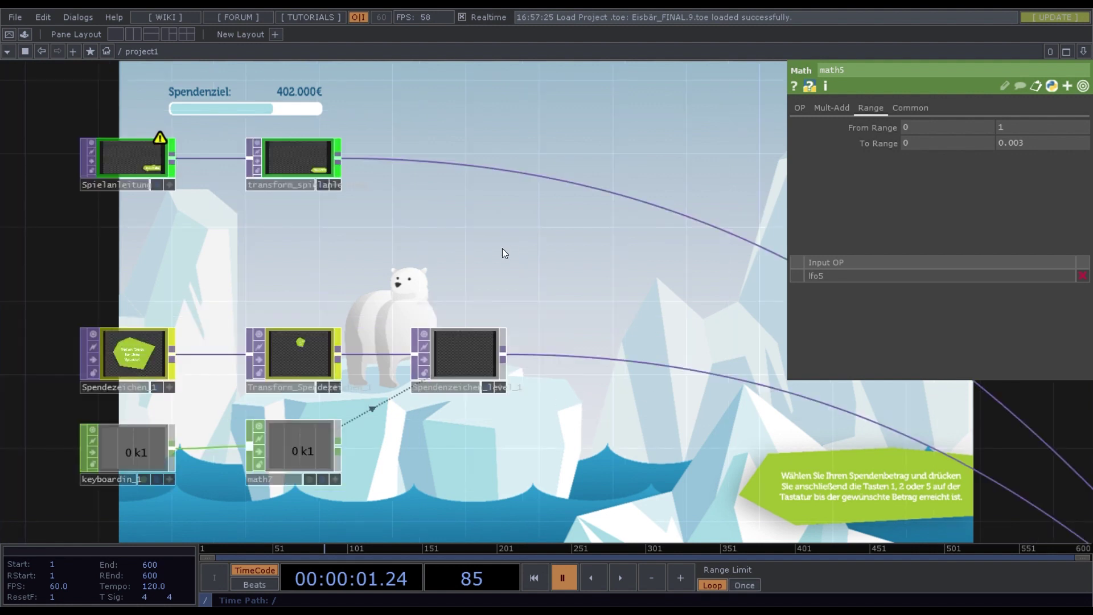
pyautogui.moveTo(513, 278); pyautogui.dragTo(498, 293)
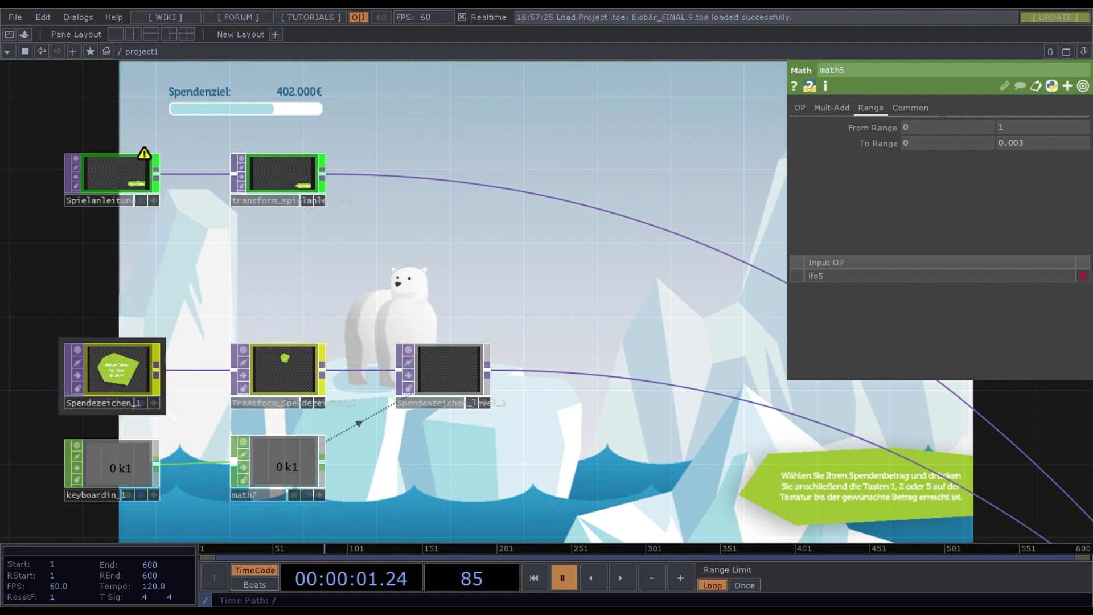
pyautogui.press('1')
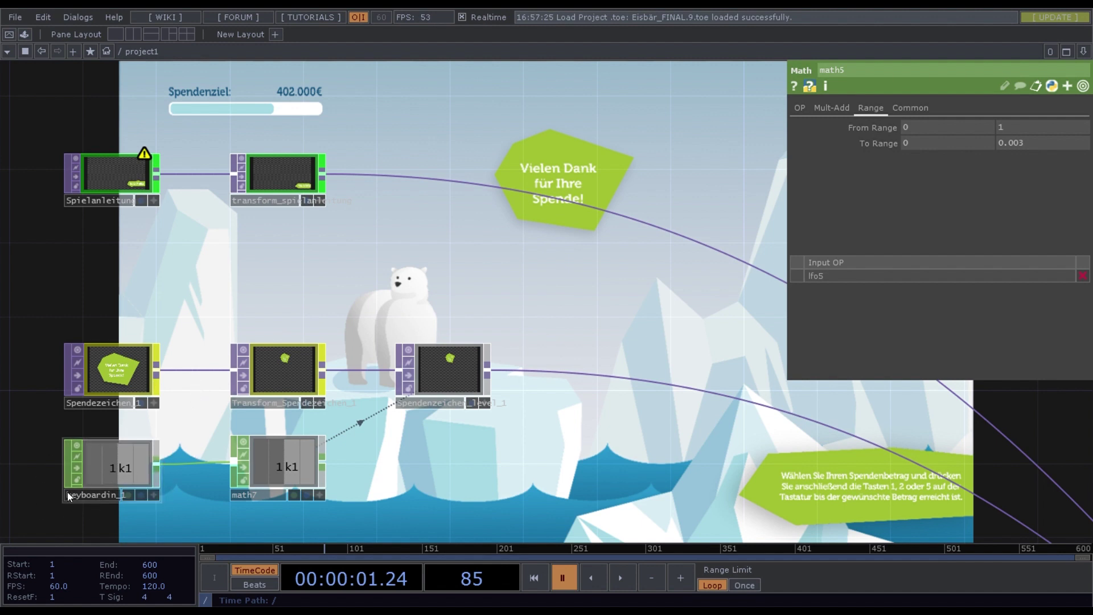
# Inspect the parameters of keyboardin_1, math7 and Spendenzeichen_level_1, including the link from math7 to the level's opacity
pyautogui.click(104, 473)
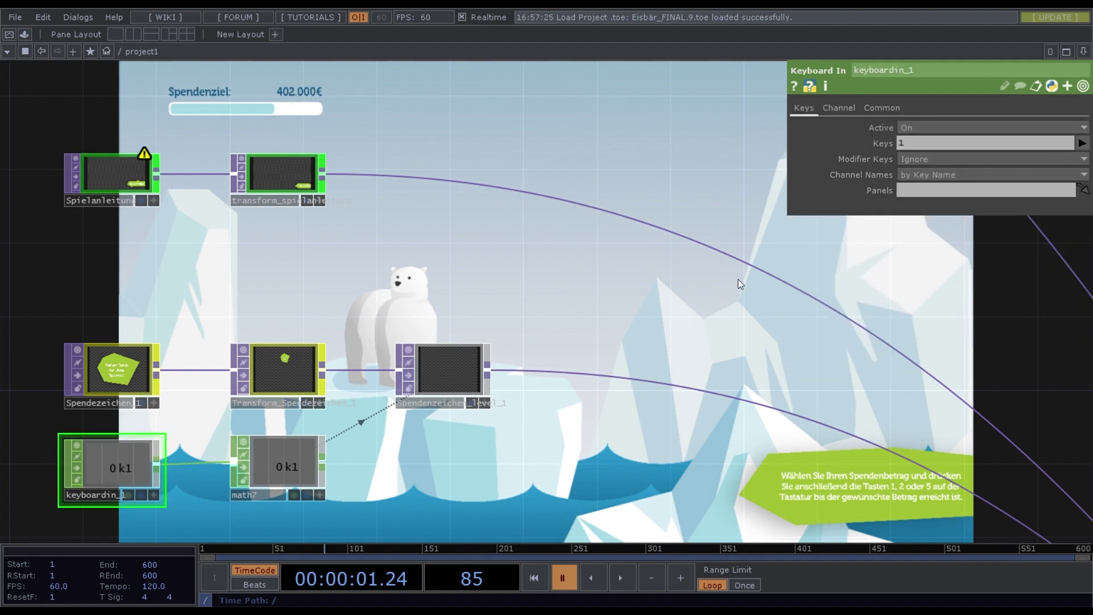
pyautogui.click(288, 475)
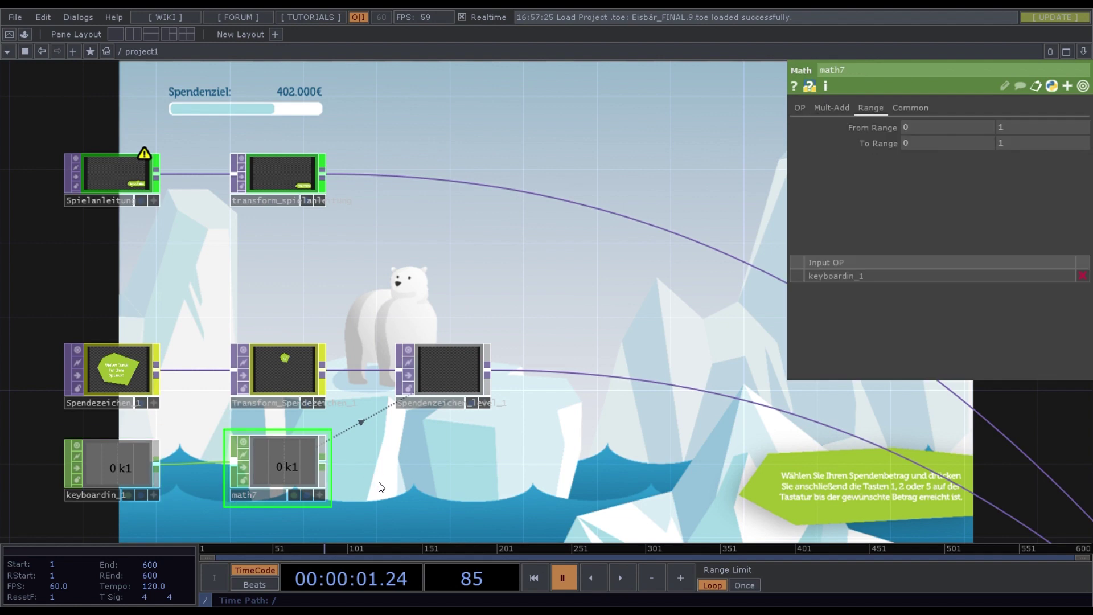
pyautogui.click(465, 372)
pyautogui.scroll(4, 477, 461)
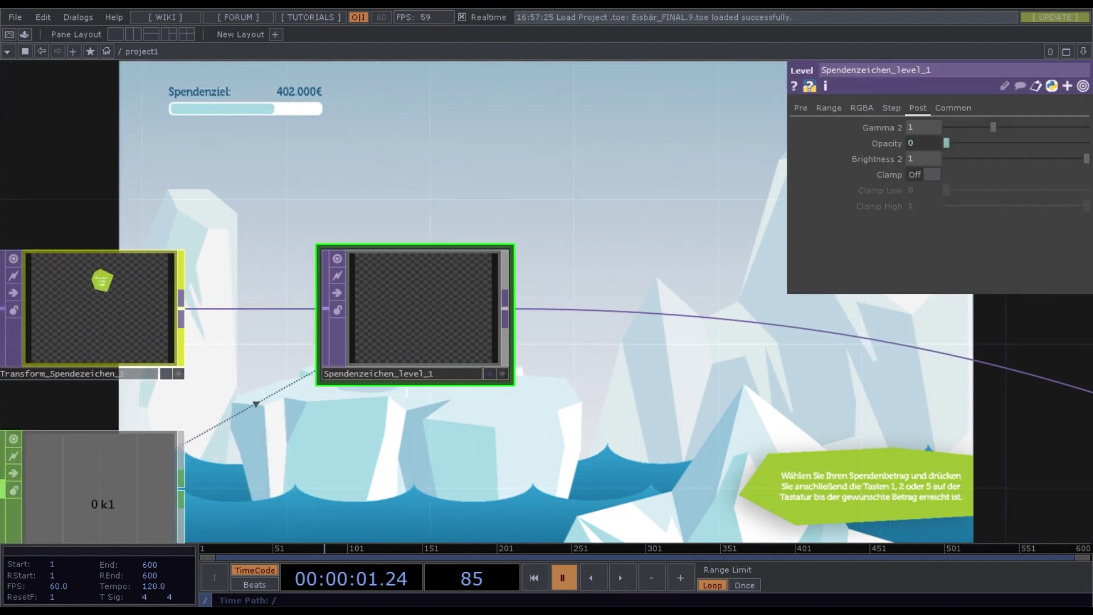
pyautogui.scroll(-4, 433, 446)
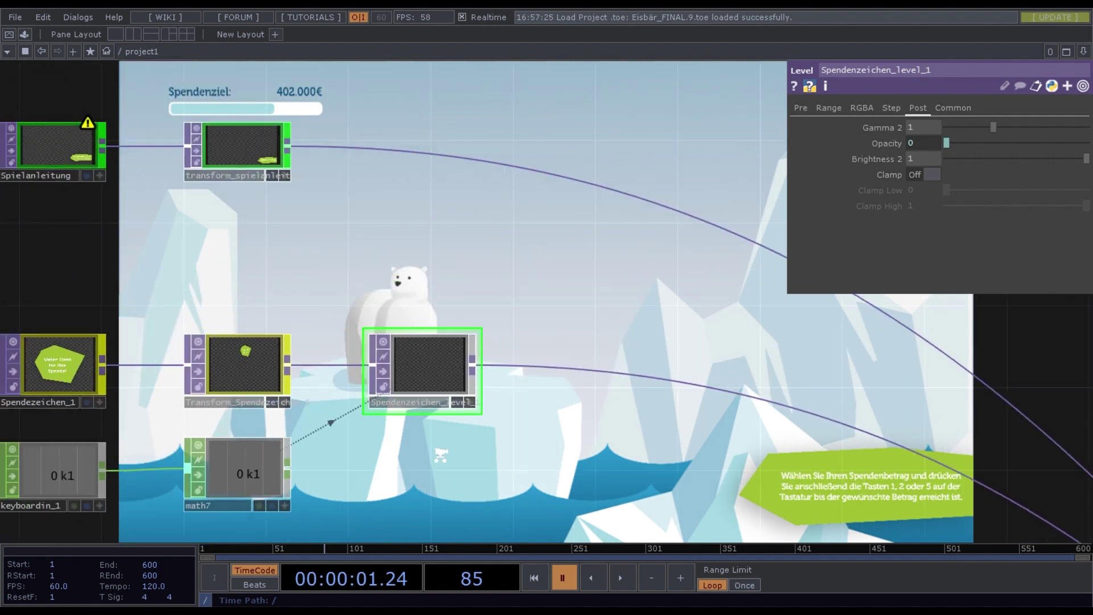
pyautogui.moveTo(153, 534); pyautogui.dragTo(194, 485)
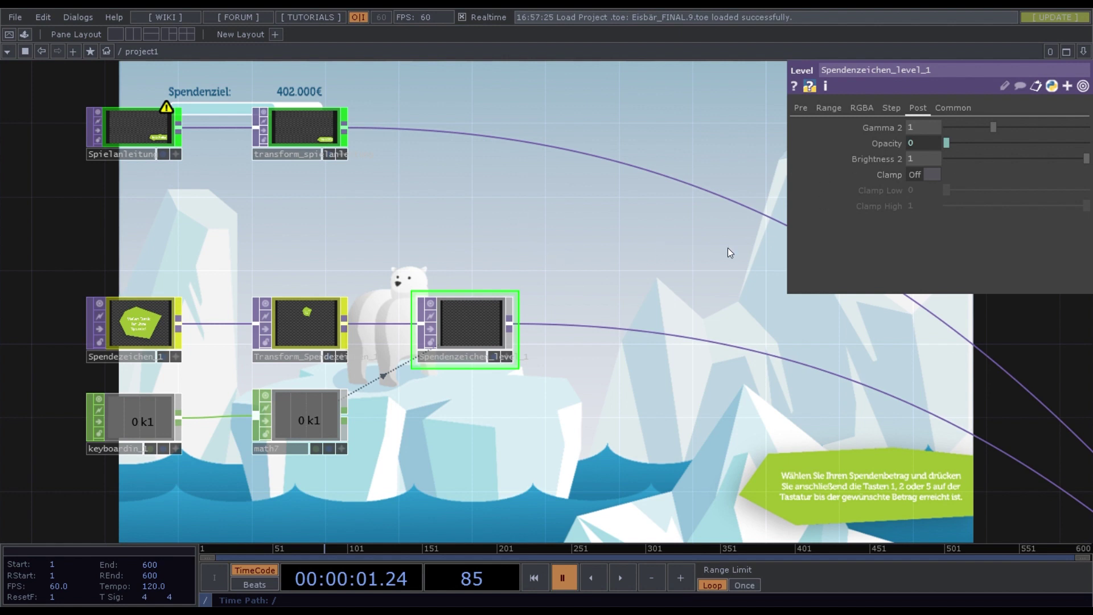
pyautogui.scroll(2, 467, 397)
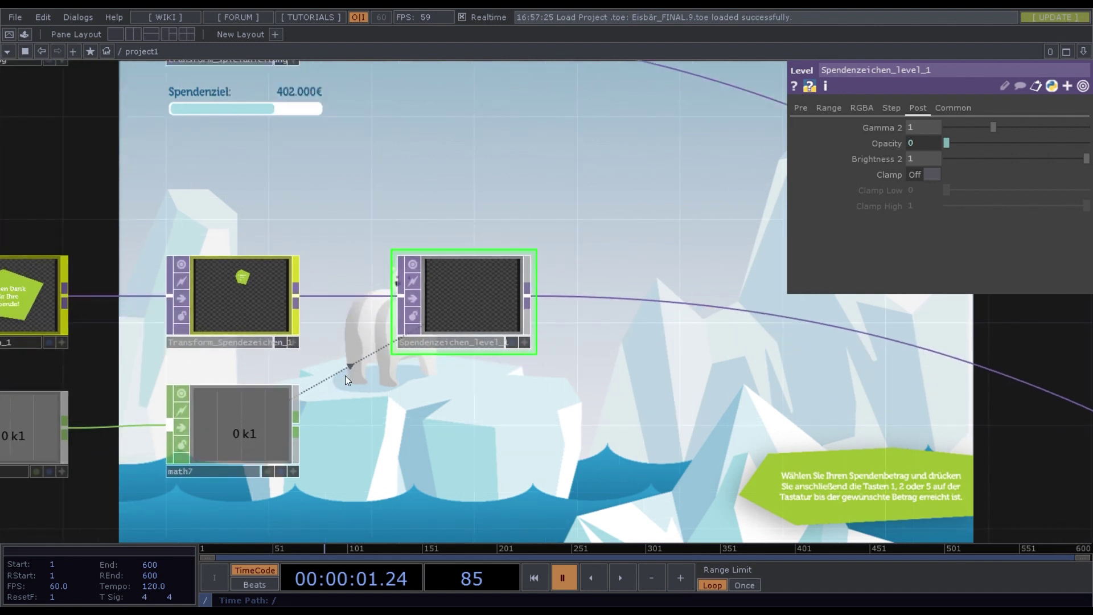
pyautogui.click(229, 402)
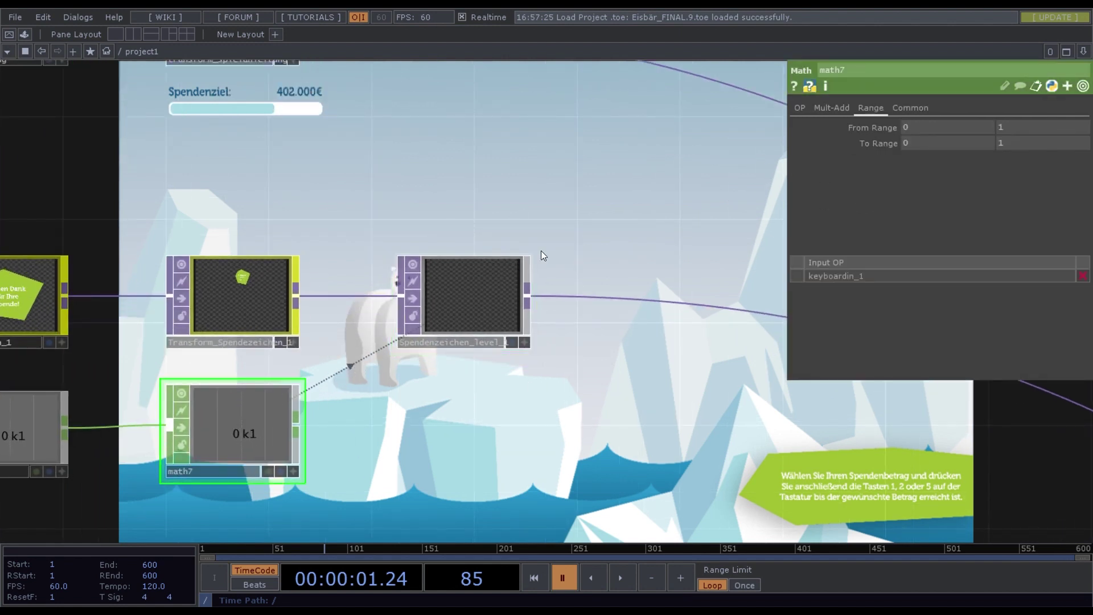
# Examine the matching donation sign chains for keys 2 and 5, focusing on Spendezeichen_2, keyboardin_2 and math9
pyautogui.scroll(-3, 479, 364)
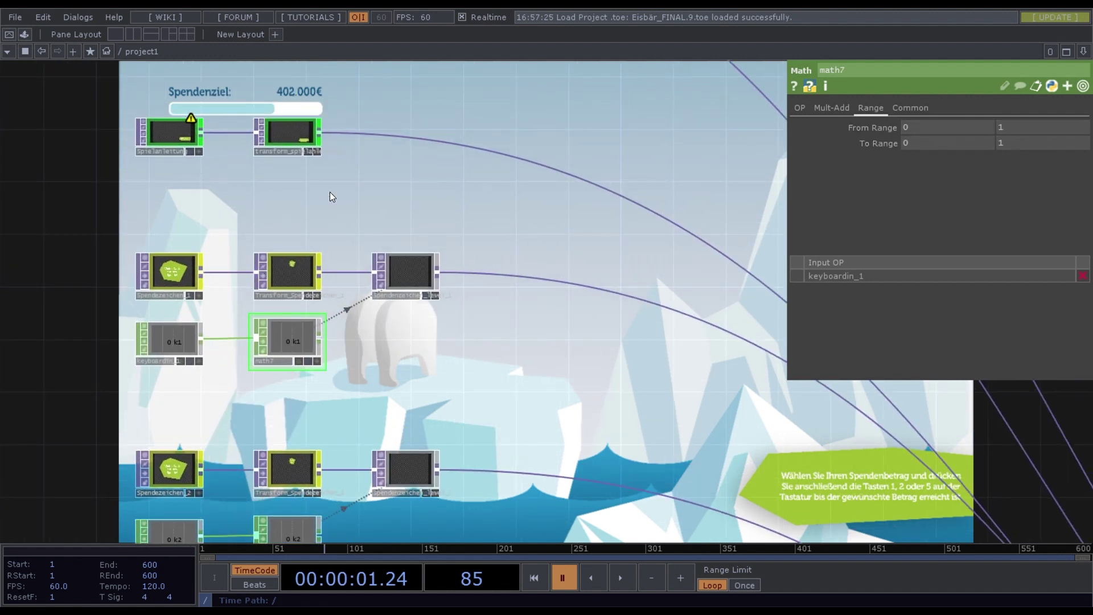
pyautogui.moveTo(508, 455); pyautogui.dragTo(507, 312)
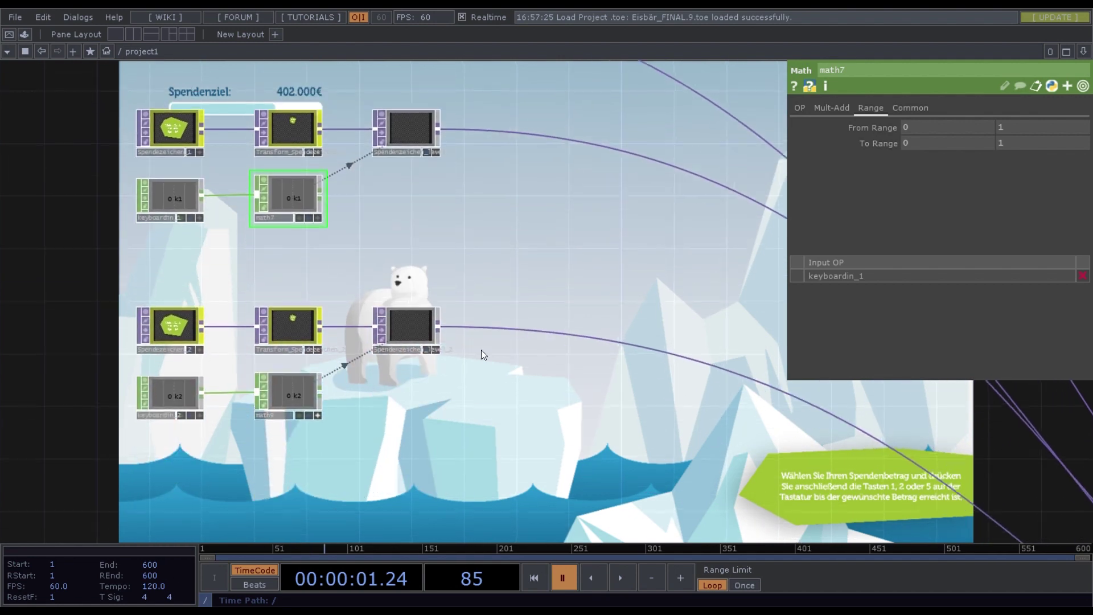
pyautogui.moveTo(439, 535); pyautogui.dragTo(442, 305)
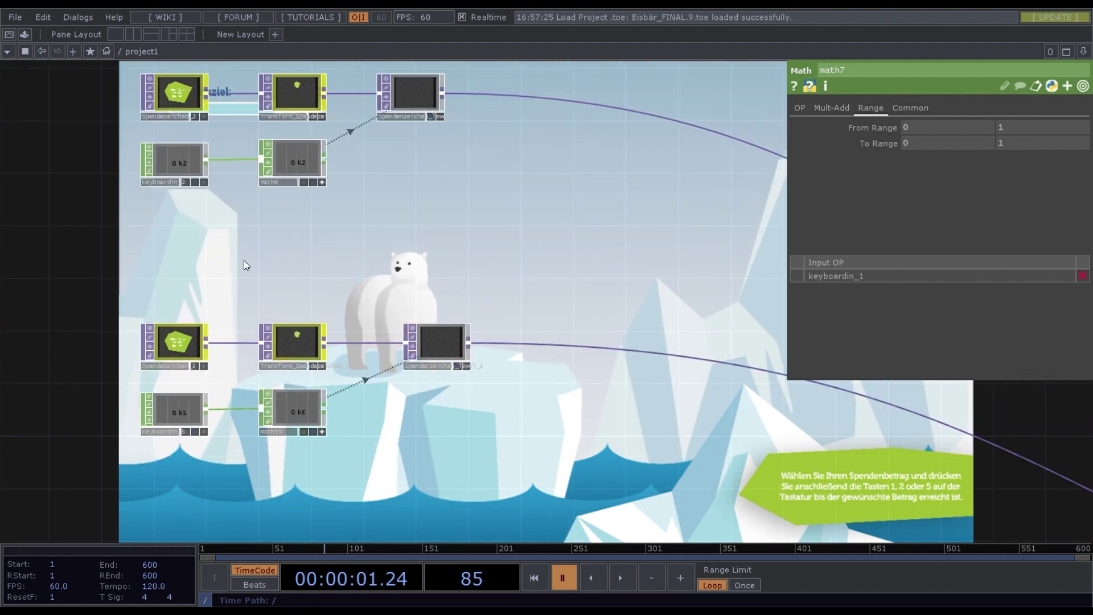
pyautogui.scroll(2, 241, 288)
pyautogui.scroll(-5, 241, 292)
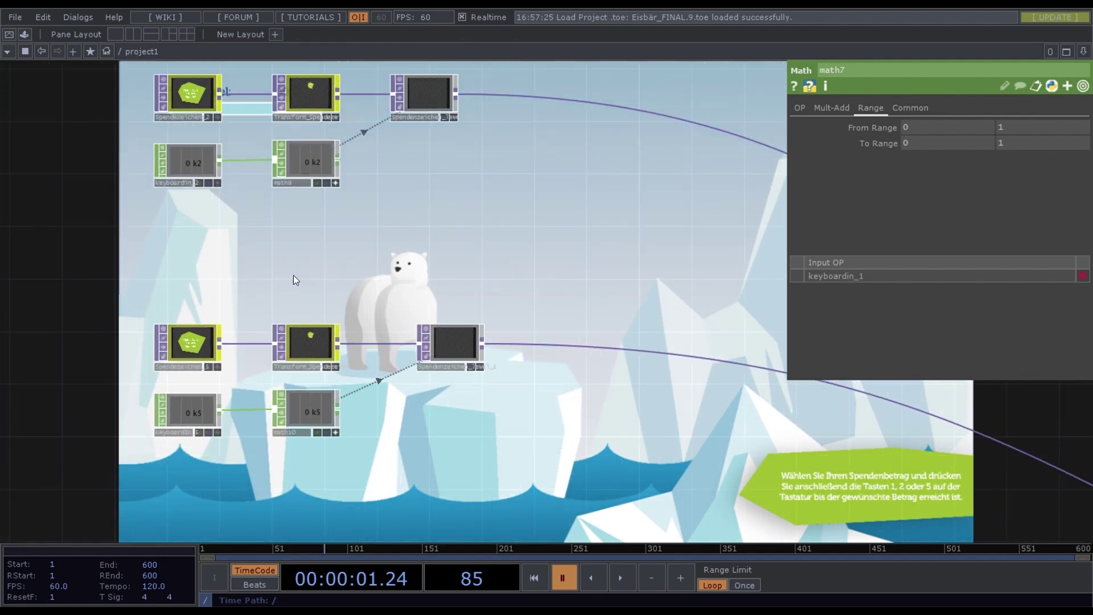
pyautogui.scroll(5, 290, 261)
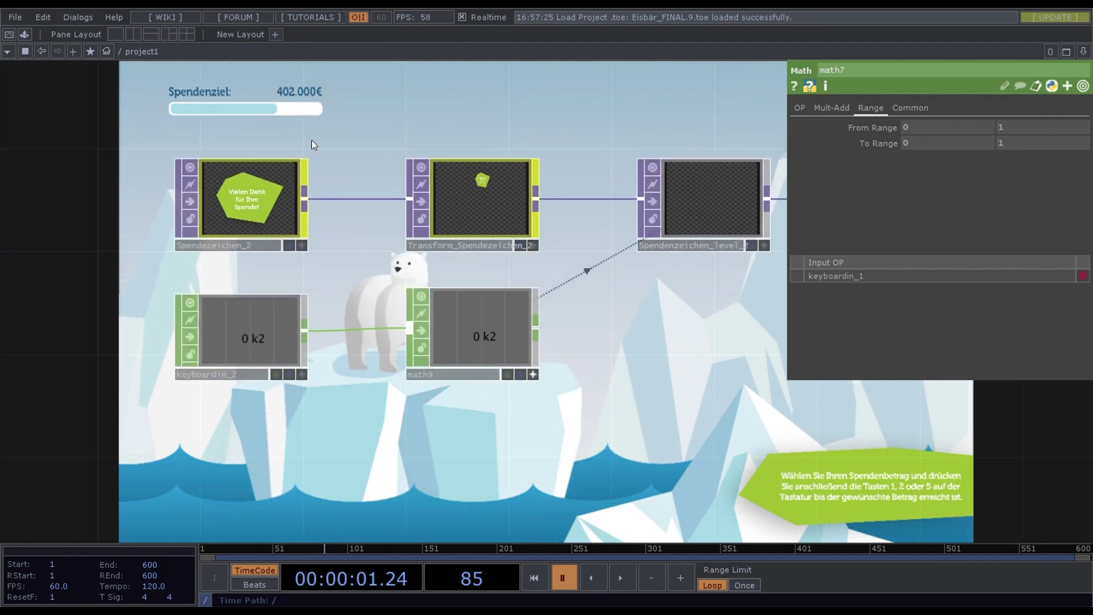
pyautogui.scroll(2, 217, 313)
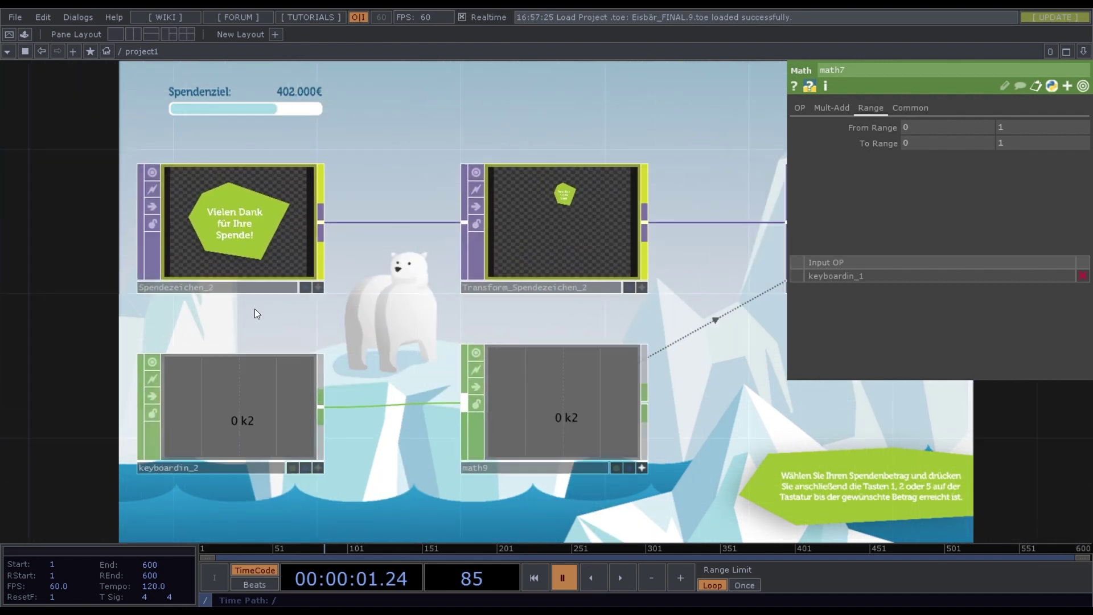
# Inspect the key assignments of keyboardin_2 and keyboardIn_5 in the donation sign chains
pyautogui.scroll(-2, 319, 256)
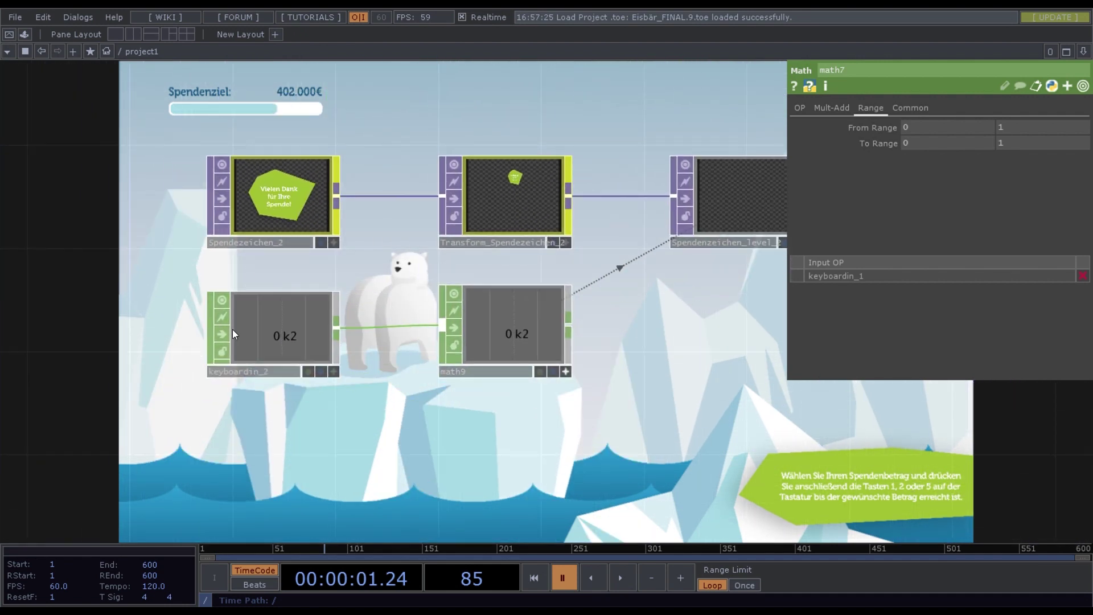
pyautogui.scroll(2, 250, 323)
pyautogui.click(316, 403)
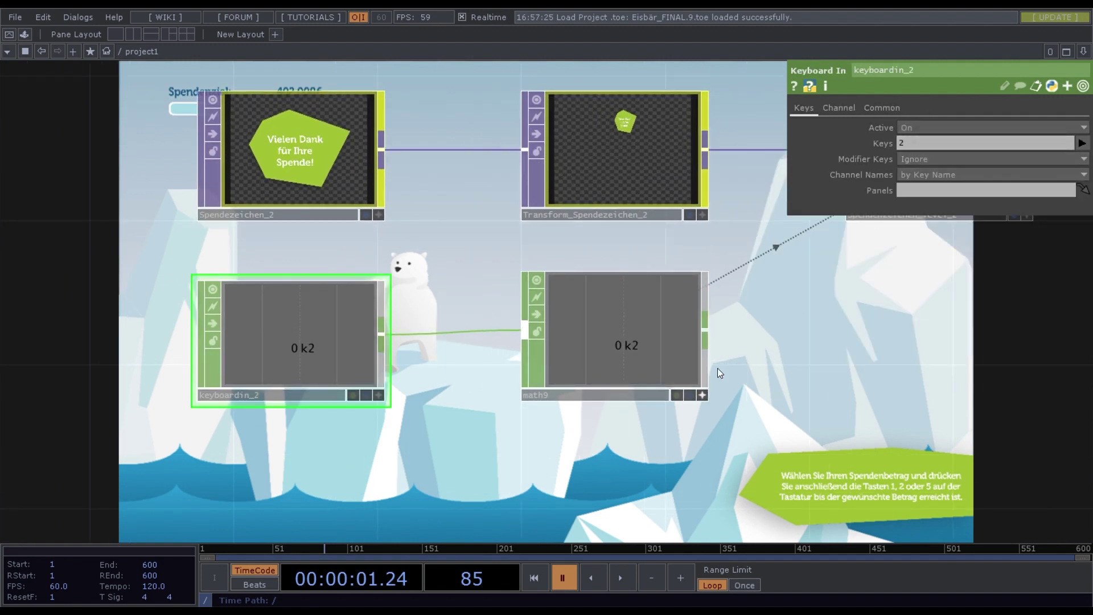
pyautogui.scroll(-3, 820, 352)
pyautogui.moveTo(651, 433); pyautogui.dragTo(473, 292)
pyautogui.moveTo(517, 339); pyautogui.dragTo(483, 237)
pyautogui.click(344, 472)
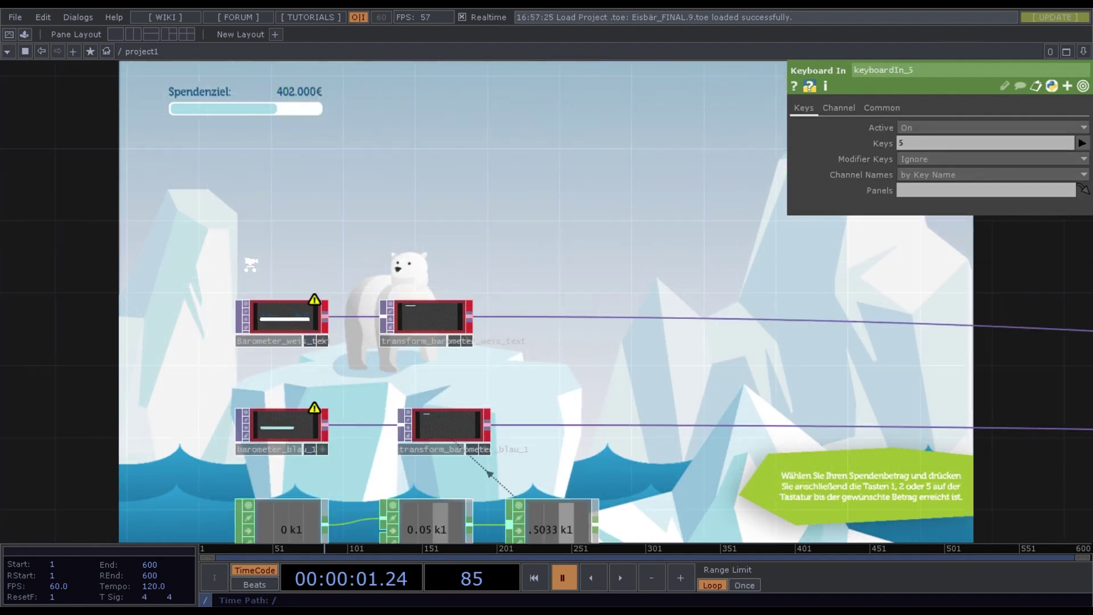
# Find the donation barometer chains, starting with Barometer_weis_text and barometer_blau_1, and examine their Transform nodes
pyautogui.moveTo(279, 262); pyautogui.dragTo(399, 261, button='middle')
pyautogui.moveTo(438, 246); pyautogui.dragTo(424, 203)
pyautogui.moveTo(423, 219); pyautogui.dragTo(373, 247, button='middle')
pyautogui.scroll(-4, 372, 246)
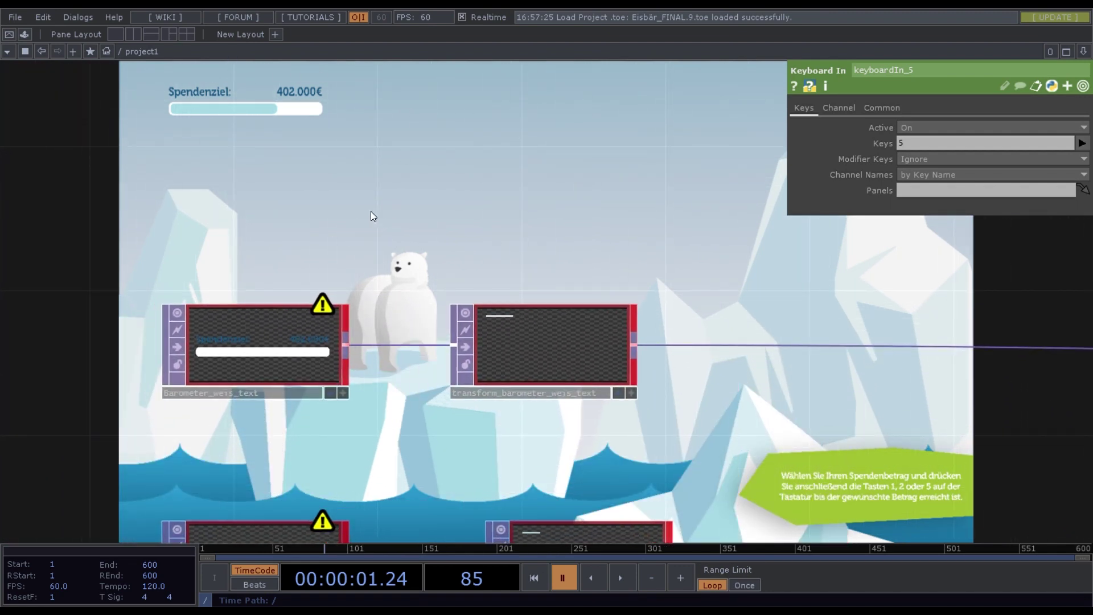
pyautogui.scroll(-3, 371, 211)
pyautogui.scroll(3, 504, 374)
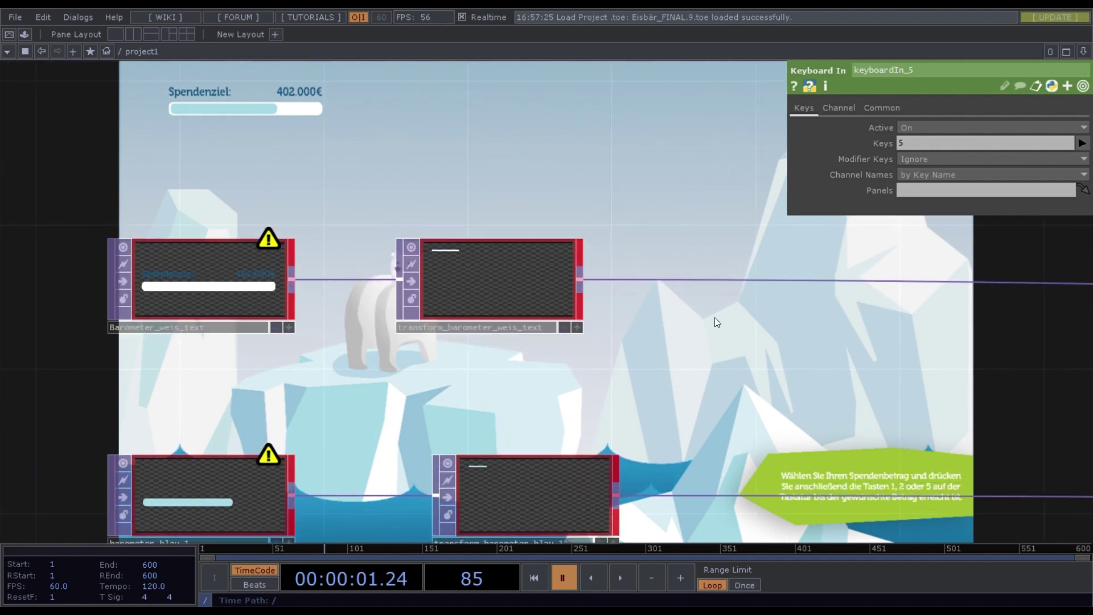
pyautogui.moveTo(706, 413); pyautogui.dragTo(672, 274)
pyautogui.scroll(-3, 661, 415)
pyautogui.moveTo(463, 360); pyautogui.dragTo(425, 250)
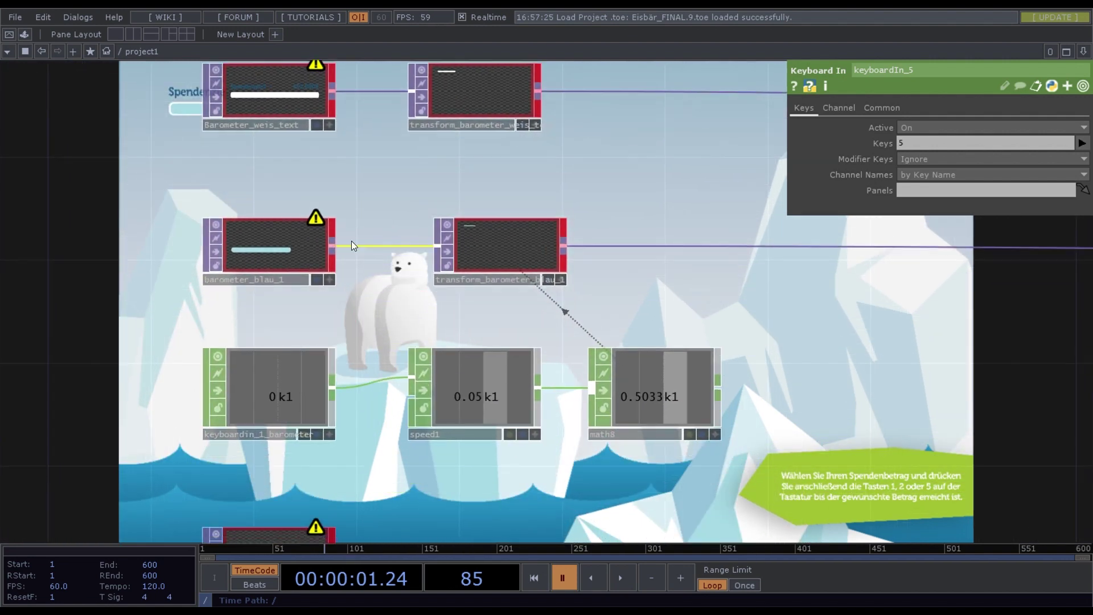
# Examine the barometer_blau_1 chain, inspecting the parameters of keyboardin_1_barometer, speed1 and math8
pyautogui.moveTo(154, 309); pyautogui.dragTo(300, 344)
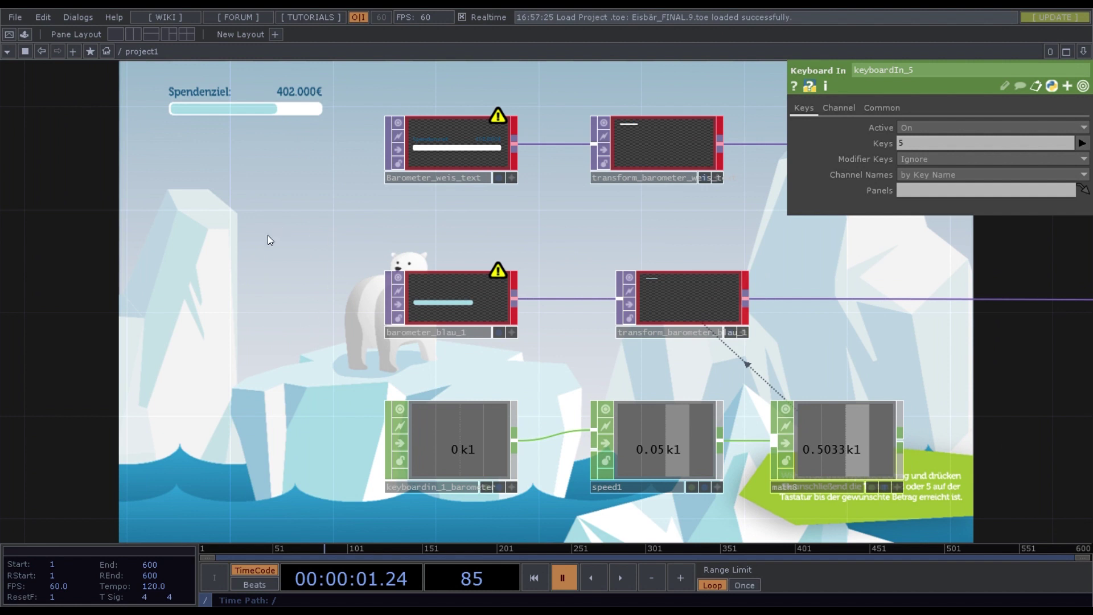
pyautogui.scroll(-2, 264, 240)
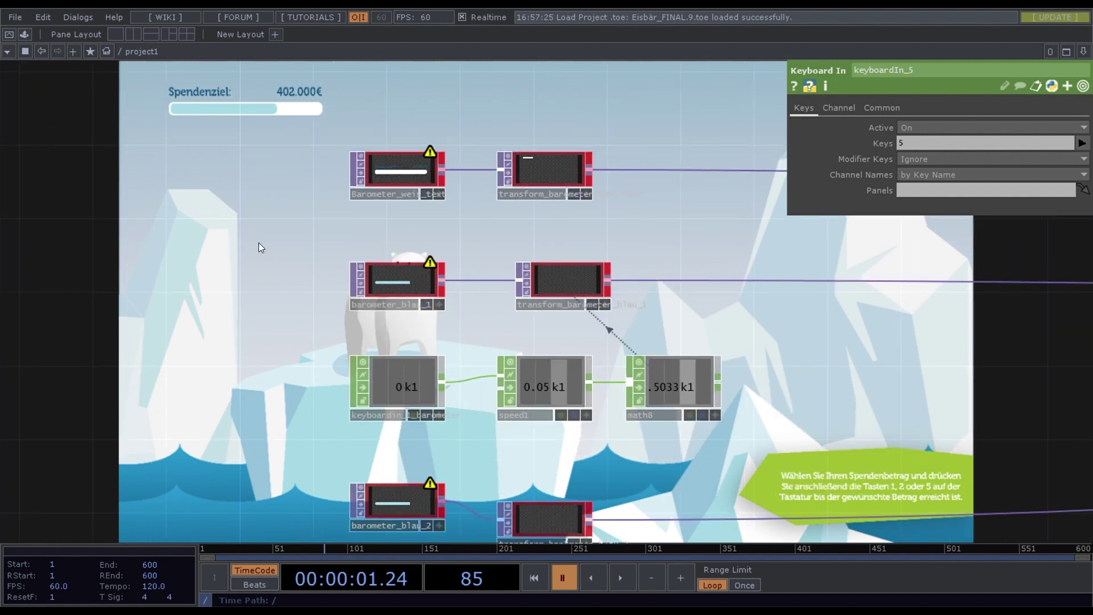
pyautogui.moveTo(276, 322); pyautogui.dragTo(256, 270)
pyautogui.moveTo(286, 303); pyautogui.dragTo(309, 299)
pyautogui.scroll(5, 423, 320)
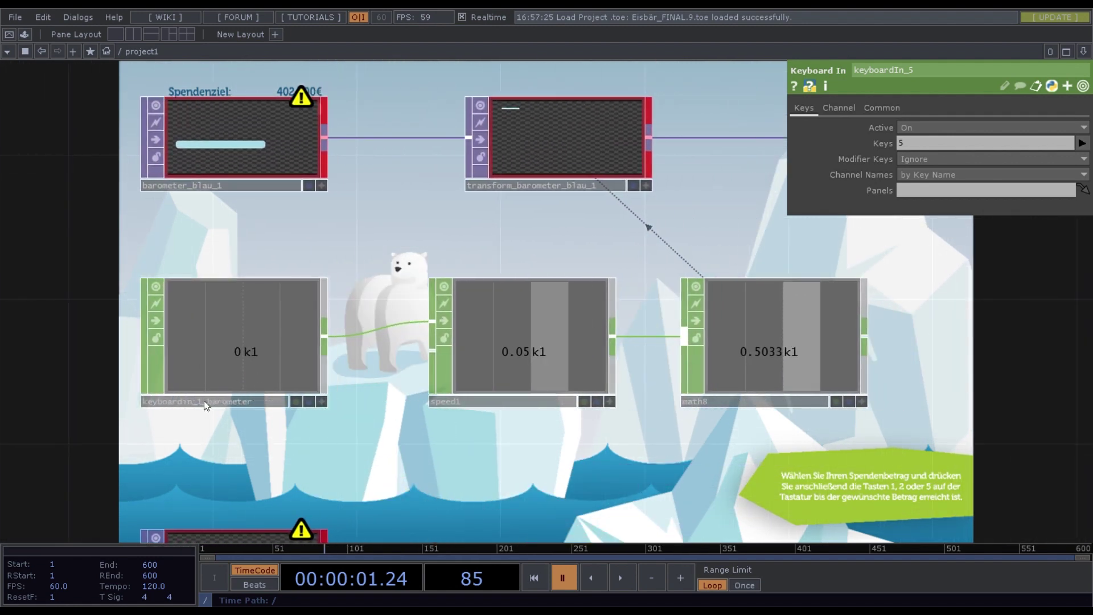
pyautogui.moveTo(358, 249); pyautogui.dragTo(259, 324)
pyautogui.click(394, 394)
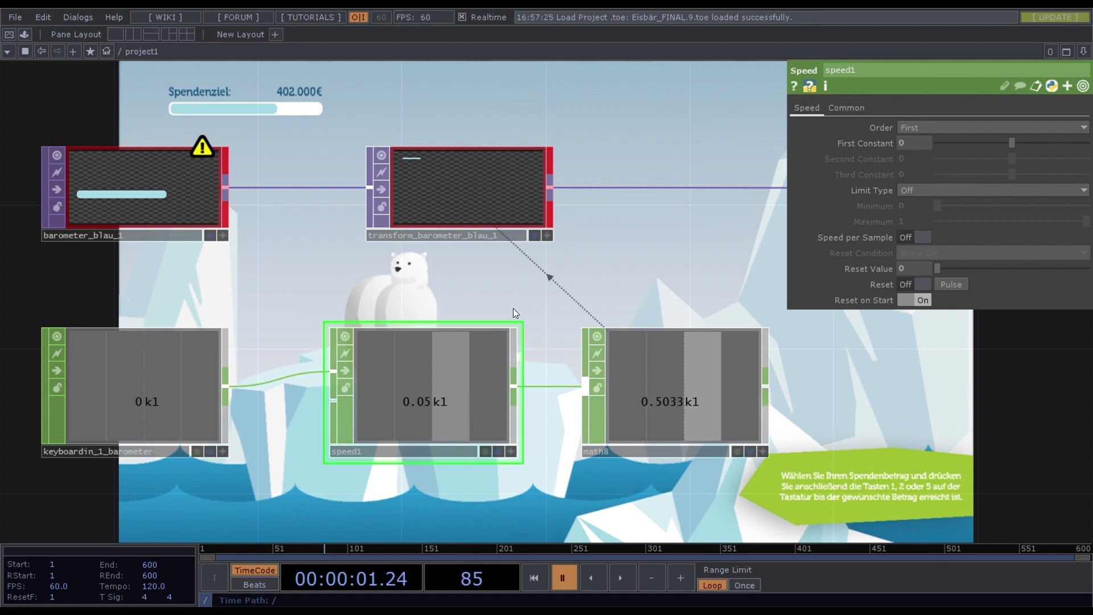
pyautogui.click(690, 377)
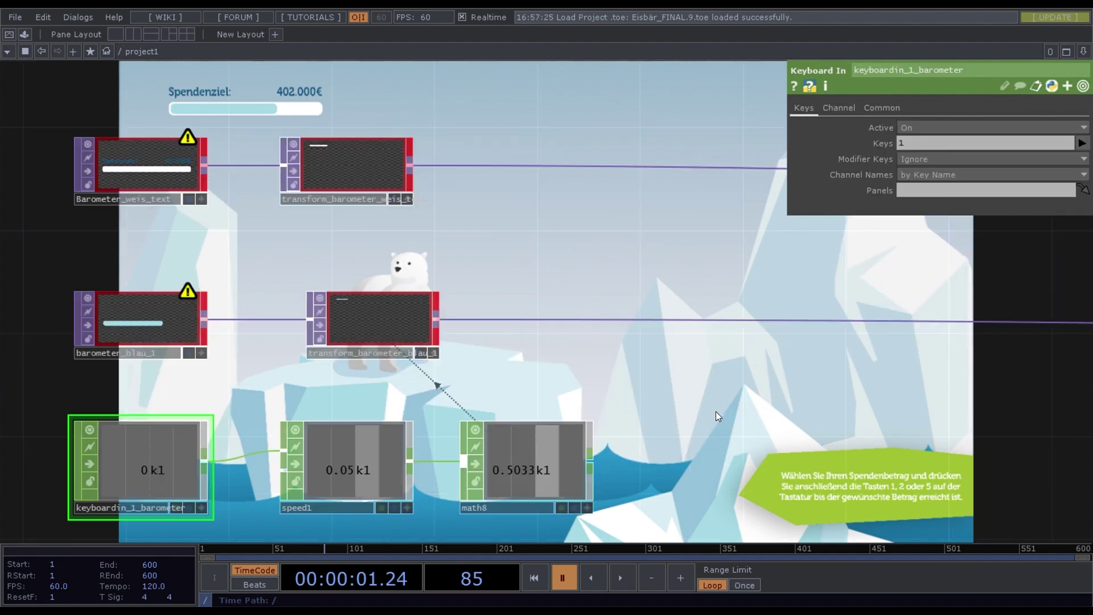
# Compare the barometer_blau_2 chain, with its keyboardin_2_barometer, speed2 and math11 nodes, to the key 1 chain
pyautogui.moveTo(715, 411); pyautogui.dragTo(694, 332)
pyautogui.scroll(-2, 715, 387)
pyautogui.moveTo(716, 388); pyautogui.dragTo(697, 281)
pyautogui.scroll(3, 322, 223)
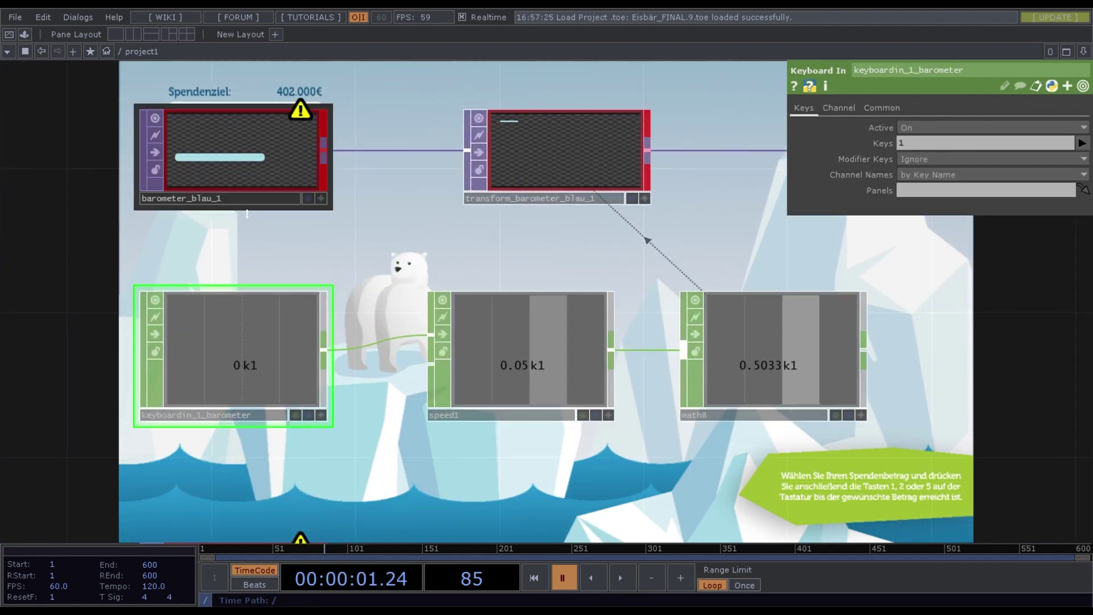
pyautogui.scroll(-3, 300, 211)
pyautogui.moveTo(332, 348); pyautogui.dragTo(329, 228)
pyautogui.scroll(3, 285, 272)
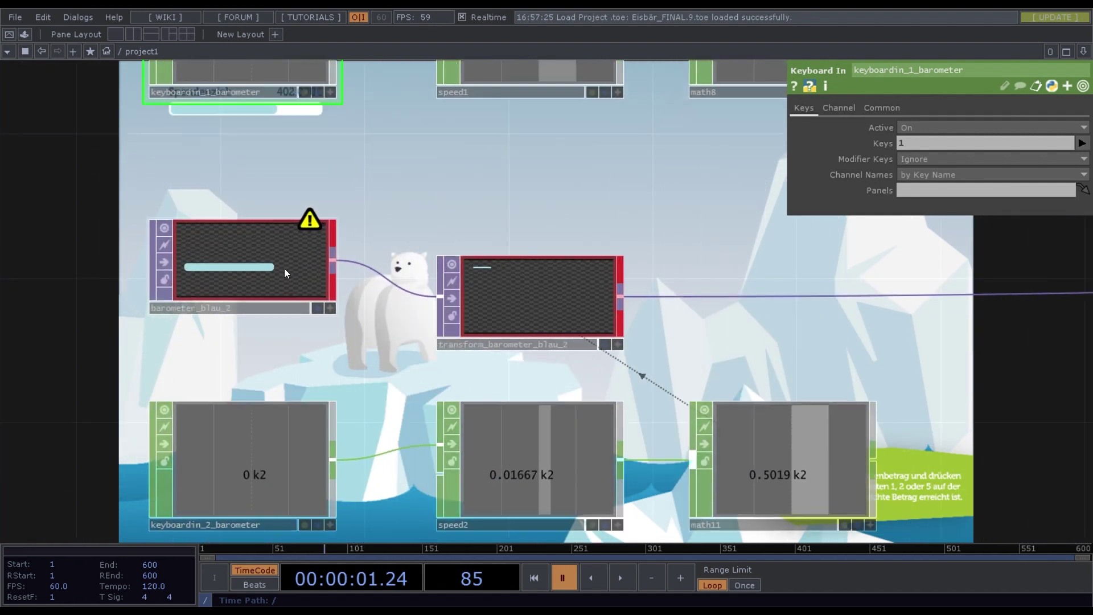
pyautogui.scroll(2, 182, 329)
pyautogui.scroll(-5, 321, 347)
pyautogui.moveTo(392, 356); pyautogui.dragTo(392, 169)
# Inspect the parameters of transform_barometer_blau_5 and the range settings of math12 in the key 5 barometer chain
pyautogui.click(455, 494)
pyautogui.scroll(-2, 490, 488)
pyautogui.moveTo(572, 410); pyautogui.dragTo(564, 258)
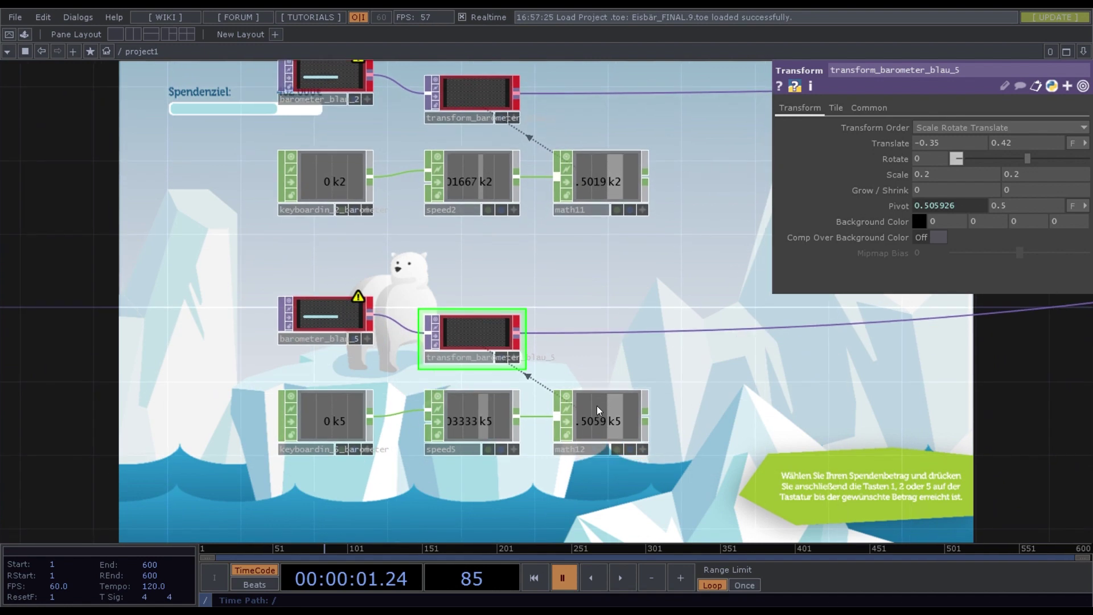
pyautogui.click(597, 406)
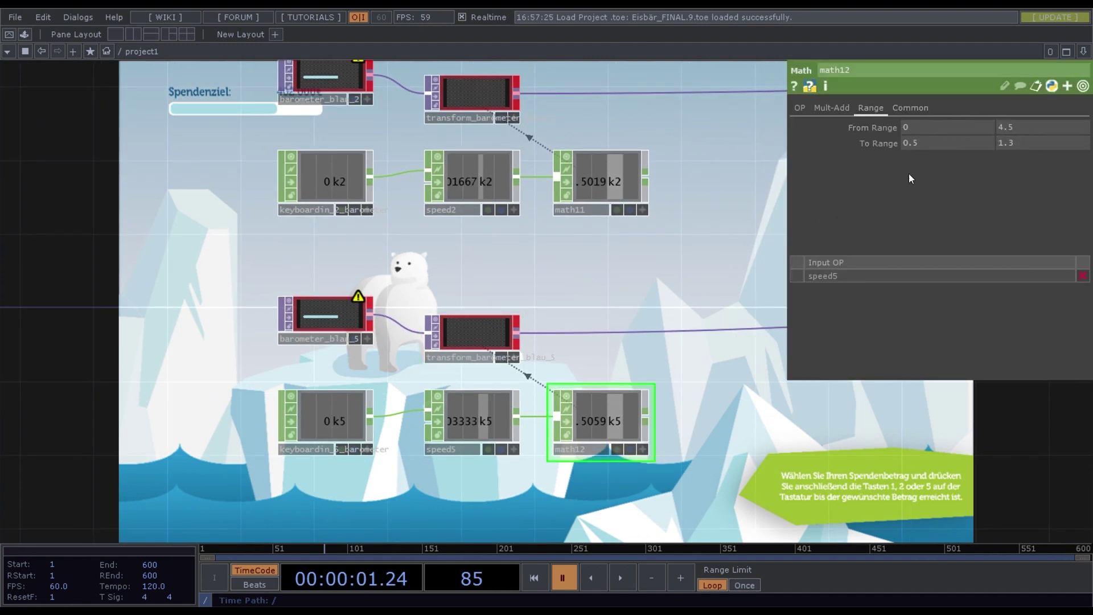
pyautogui.moveTo(717, 224); pyautogui.dragTo(622, 242)
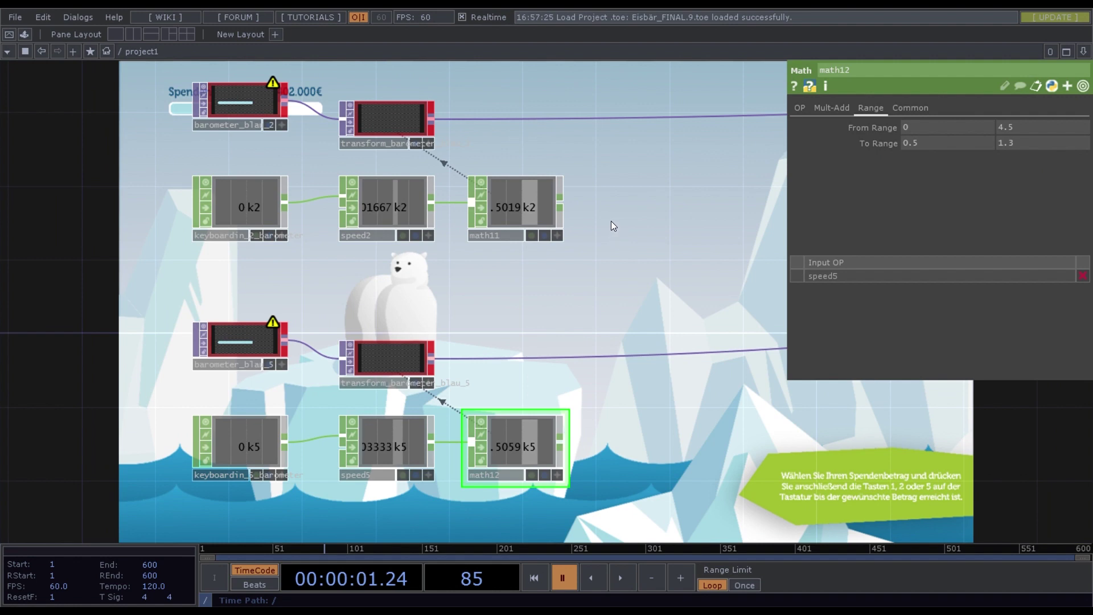
# Find the Eisbaer chain in the network and play the timeline briefly to watch the polar bear's movement
pyautogui.scroll(-2, 606, 227)
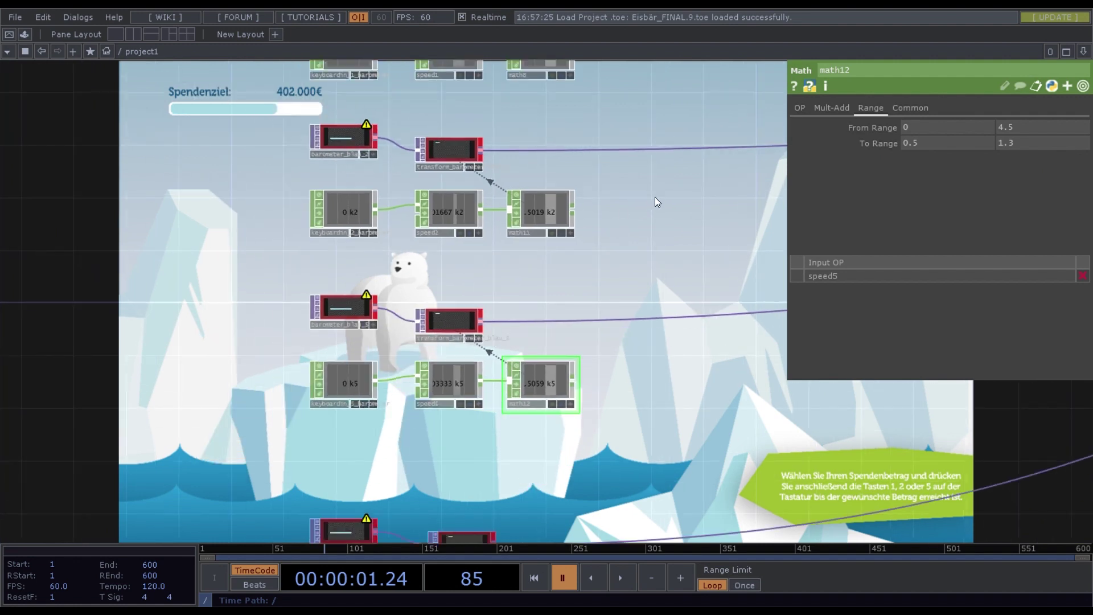
pyautogui.moveTo(680, 205); pyautogui.dragTo(370, 336)
pyautogui.moveTo(446, 330); pyautogui.dragTo(412, 322)
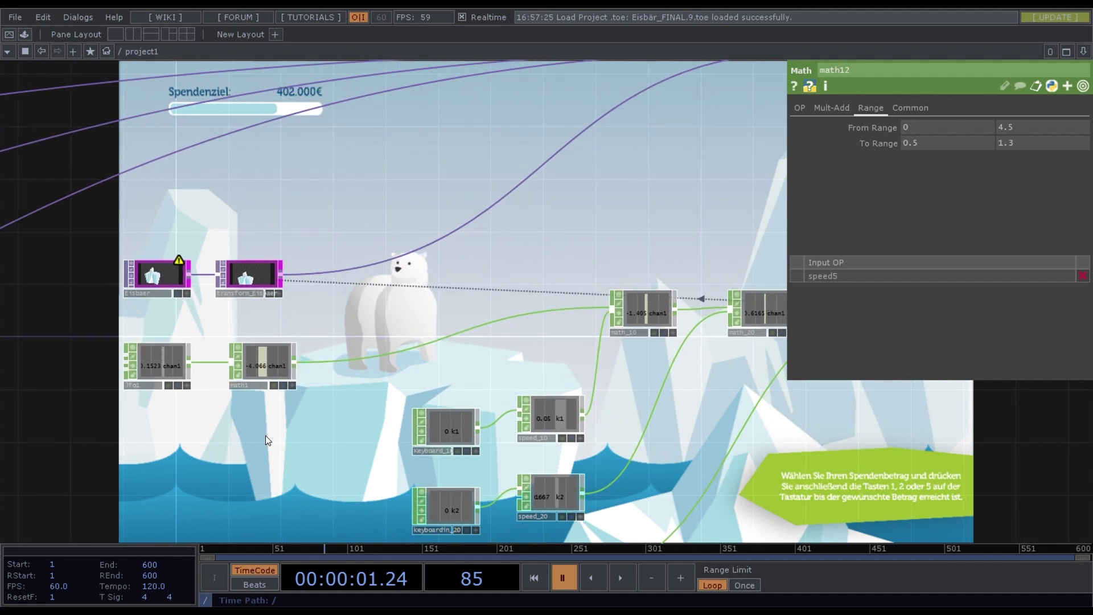
pyautogui.press('space')
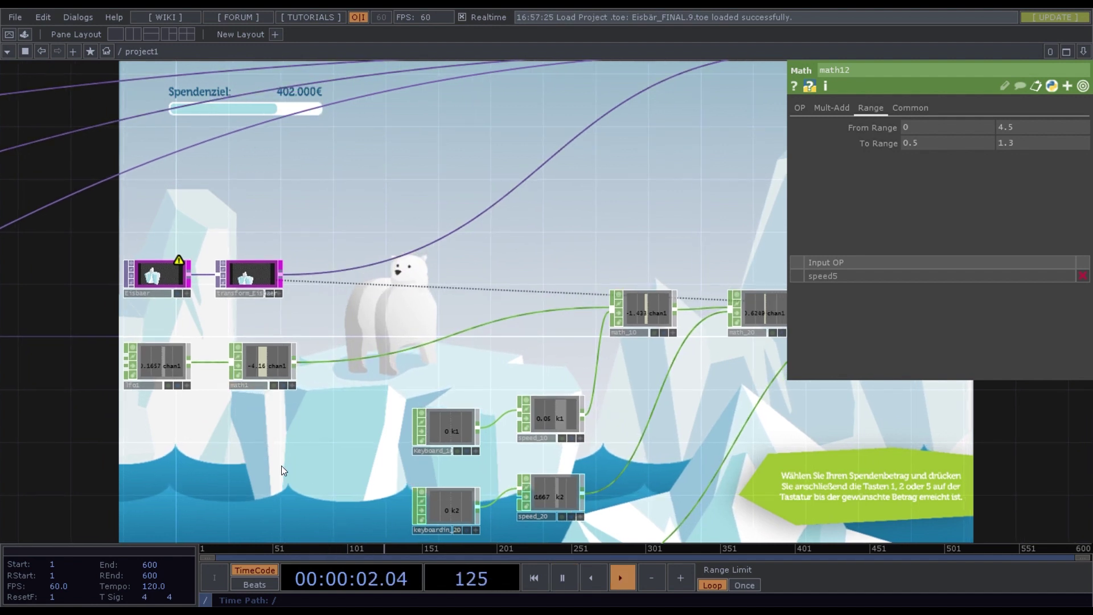
pyautogui.press('space')
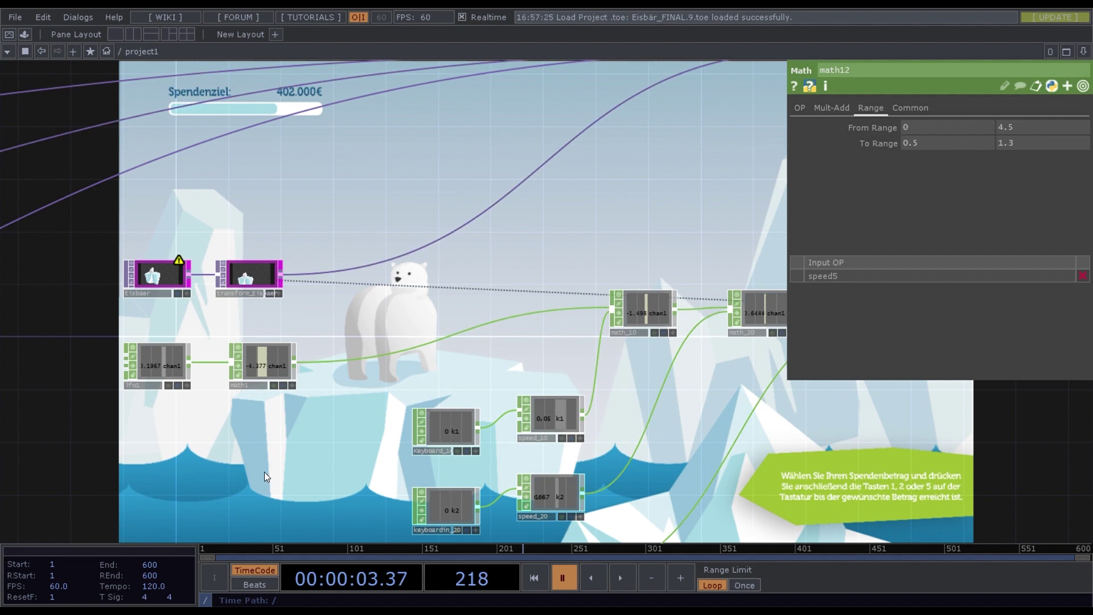
# Examine how lfo1 feeds math1 in the Eisbaer chain, checking math1's range settings
pyautogui.scroll(2, 179, 414)
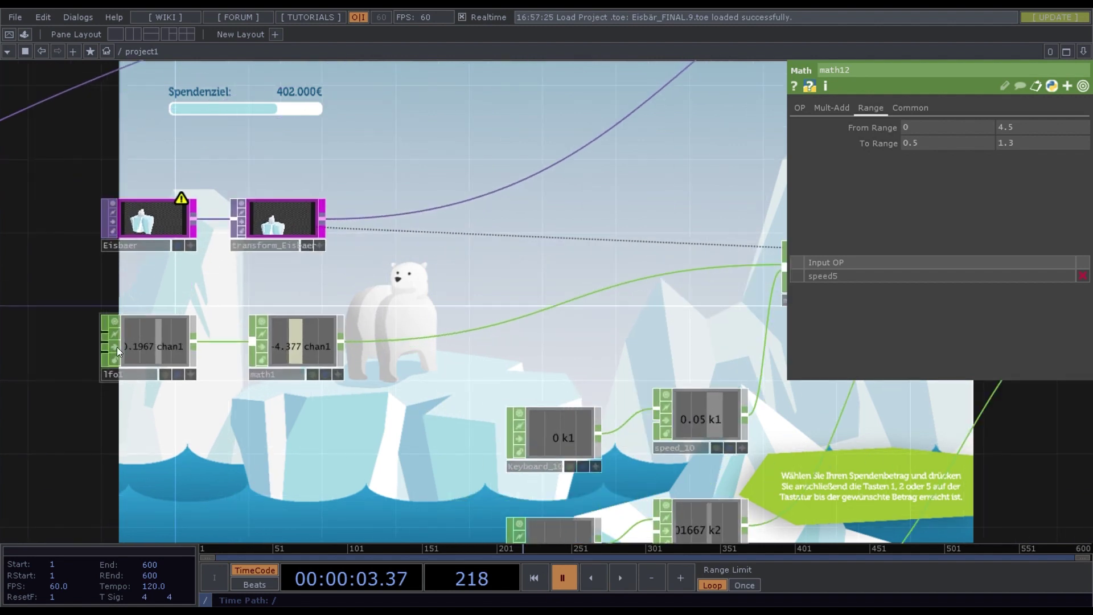
pyautogui.click(290, 349)
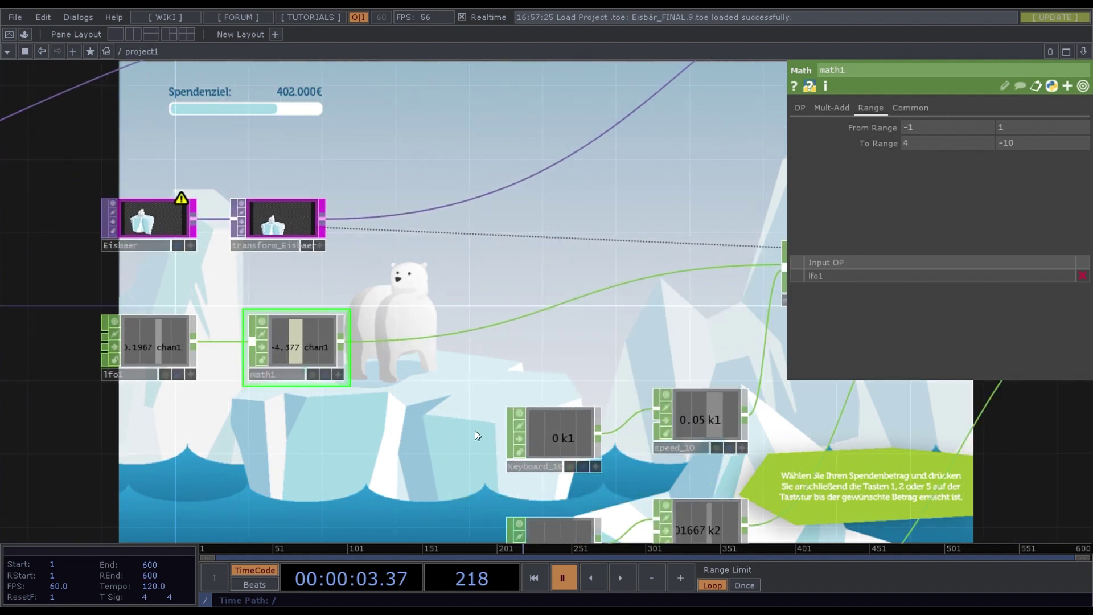
pyautogui.scroll(-2, 409, 402)
pyautogui.moveTo(391, 459); pyautogui.dragTo(218, 399)
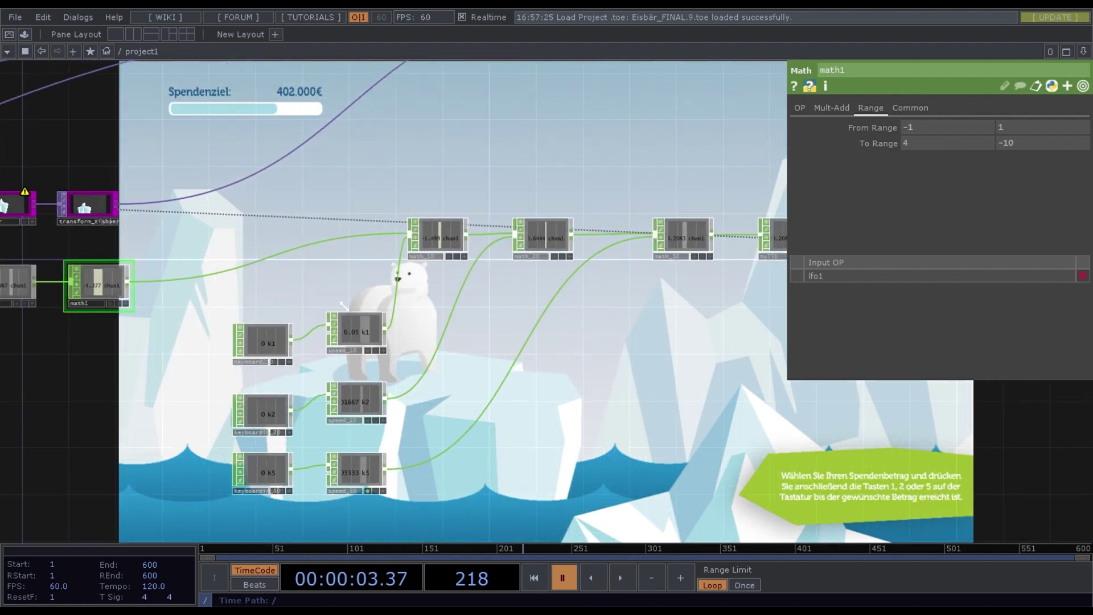
# Examine the three keyboard and speed pairs below the Eisbaer chain and inspect Keyboard_10's key assignment
pyautogui.scroll(3, 341, 311)
pyautogui.moveTo(444, 348); pyautogui.dragTo(444, 246)
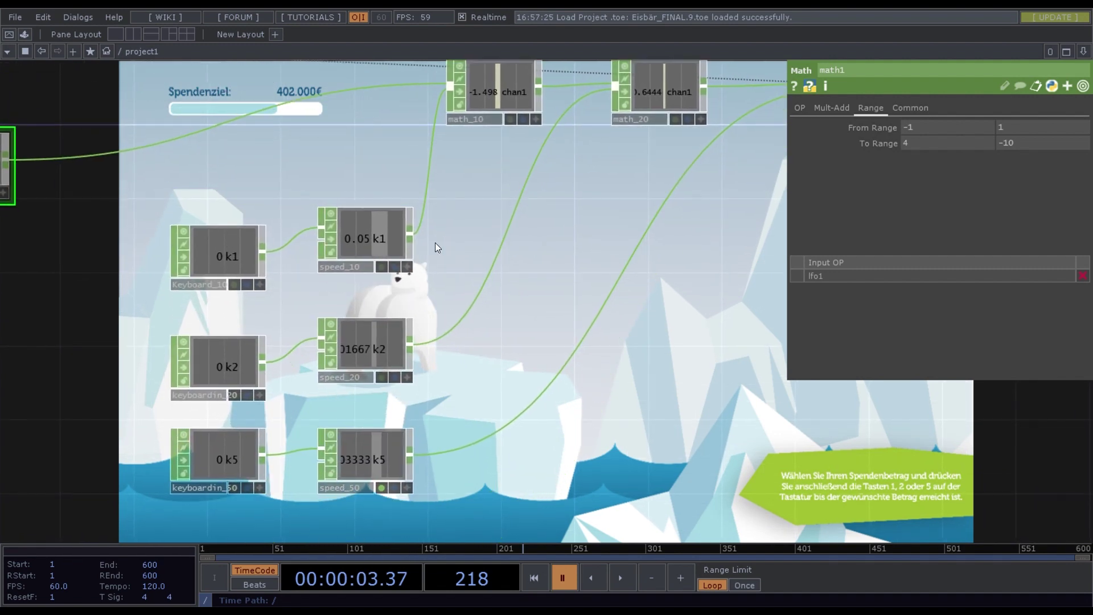
pyautogui.scroll(2, 270, 356)
pyautogui.moveTo(297, 303); pyautogui.dragTo(294, 295)
pyautogui.moveTo(206, 271); pyautogui.dragTo(205, 249)
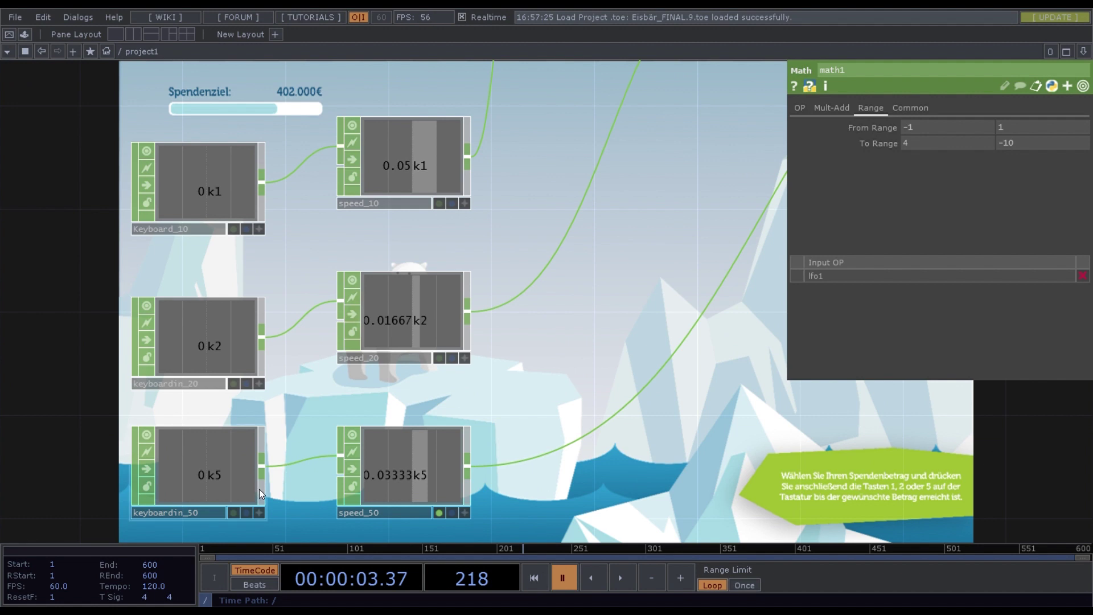
pyautogui.click(183, 197)
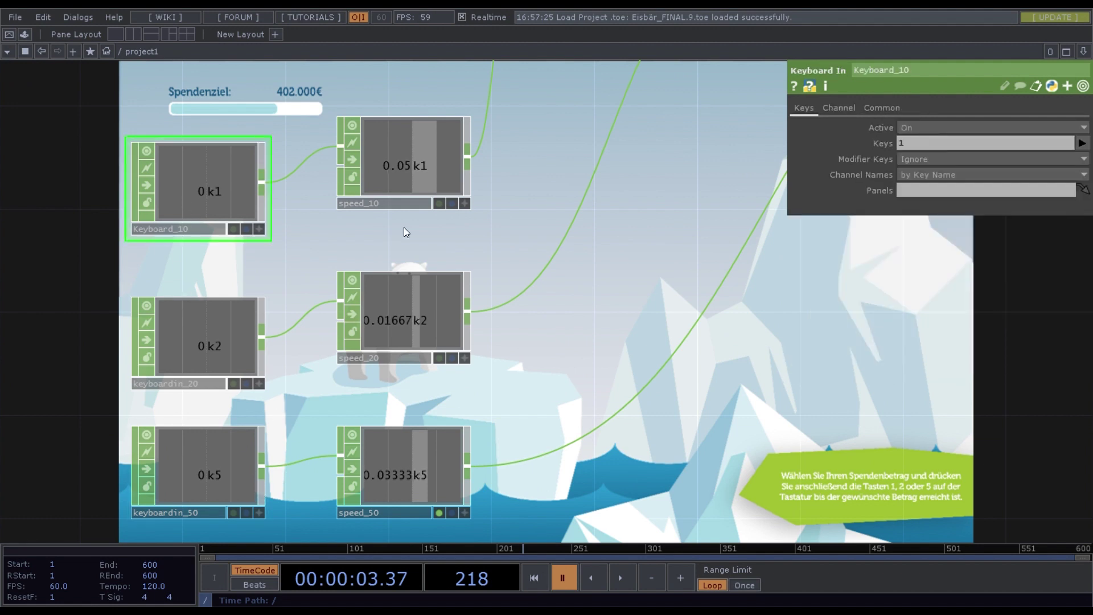
# Inspect the parameters of speed_10 and the range settings and inputs of math_10
pyautogui.moveTo(515, 212); pyautogui.dragTo(495, 252)
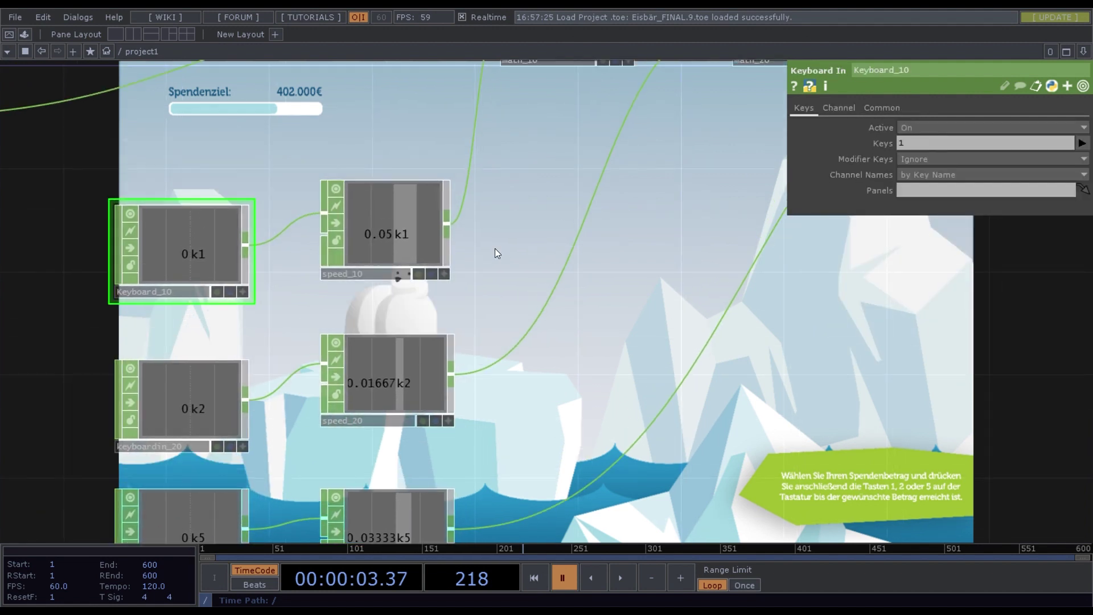
pyautogui.moveTo(517, 205); pyautogui.dragTo(421, 374)
pyautogui.click(300, 394)
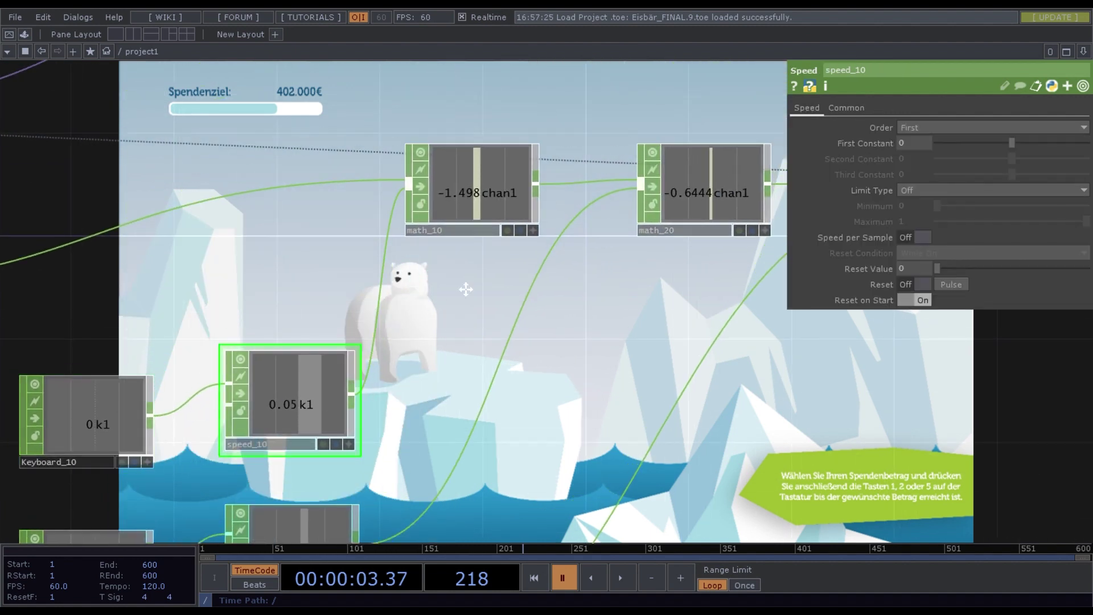
pyautogui.moveTo(466, 275); pyautogui.dragTo(347, 361)
pyautogui.click(343, 286)
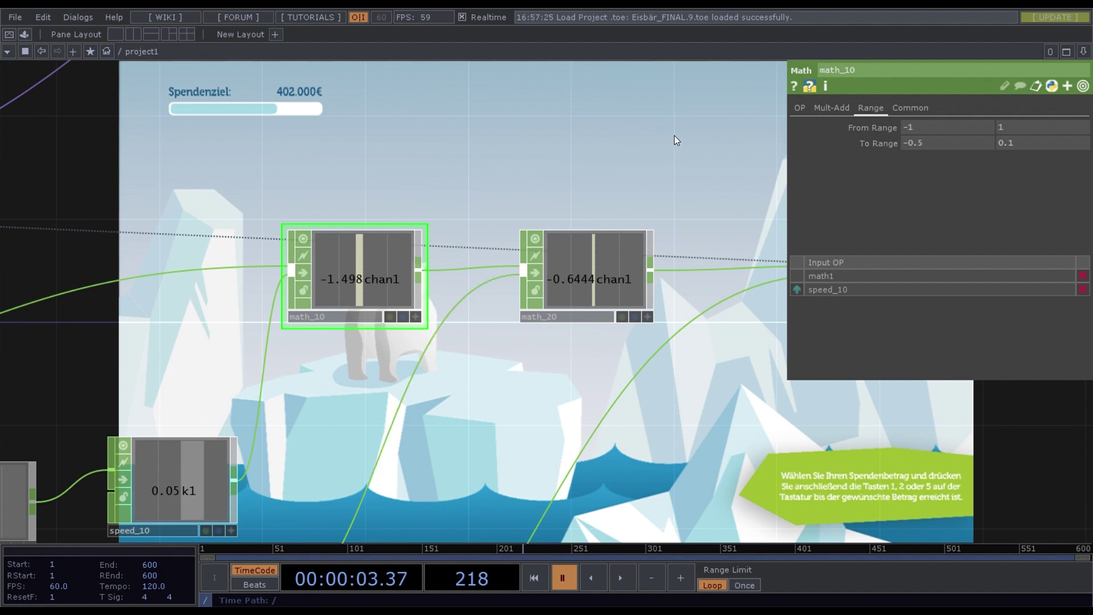
# Follow the Math chain through to null1 and inspect the parameters of speed_20, speed_50 and math_20
pyautogui.moveTo(628, 176); pyautogui.dragTo(376, 176)
pyautogui.scroll(-3, 446, 160)
pyautogui.moveTo(522, 147); pyautogui.dragTo(347, 173)
pyautogui.scroll(-3, 540, 156)
pyautogui.moveTo(398, 225); pyautogui.dragTo(466, 173)
pyautogui.moveTo(442, 346); pyautogui.dragTo(516, 322)
pyautogui.click(224, 348)
pyautogui.click(224, 427)
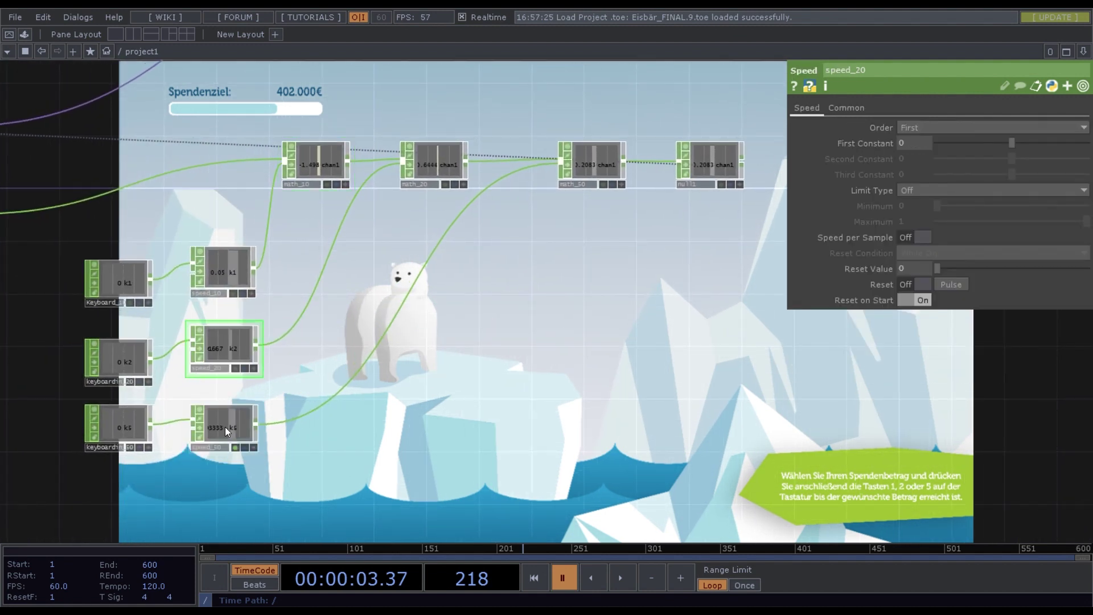
pyautogui.click(236, 358)
pyautogui.click(434, 166)
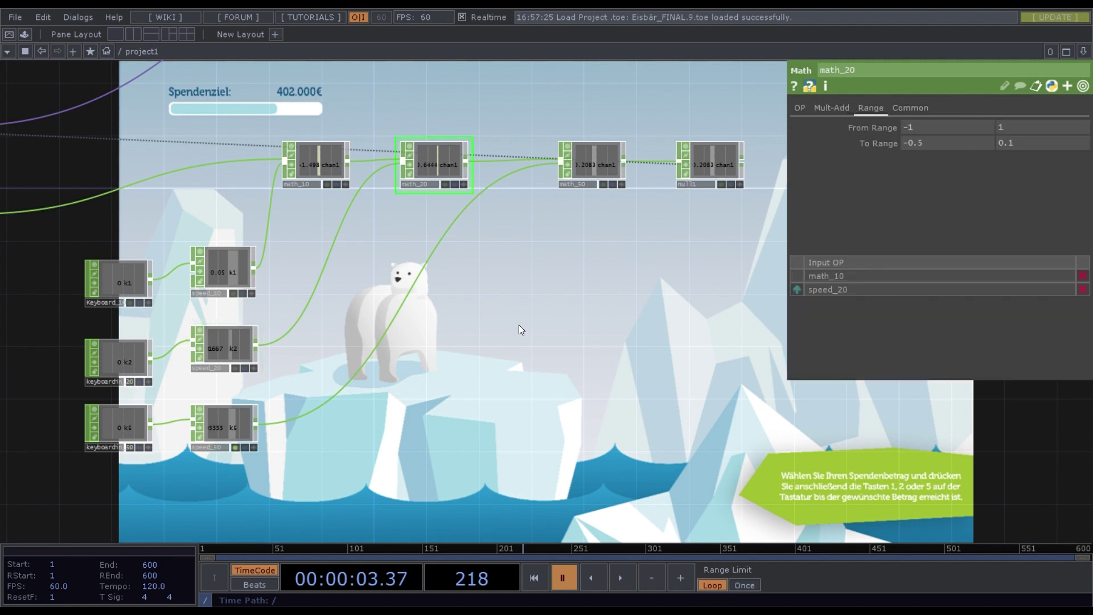
# Test keyboard inputs 1, 2 and 5 while watching the speed nodes and the polar bear's iceberg
pyautogui.moveTo(507, 323); pyautogui.dragTo(495, 329)
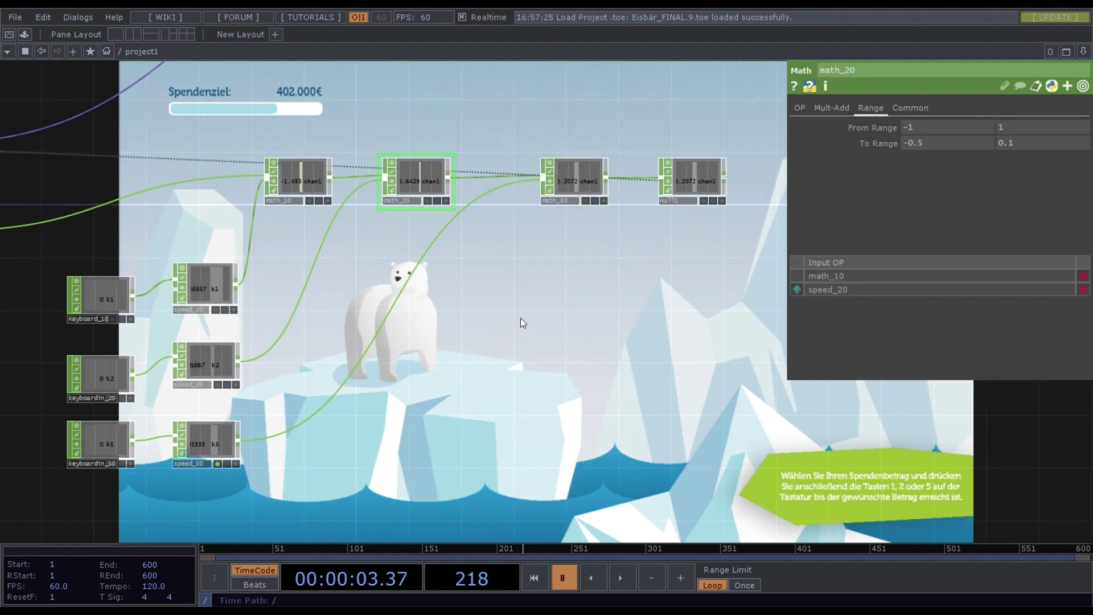
pyautogui.press('2')
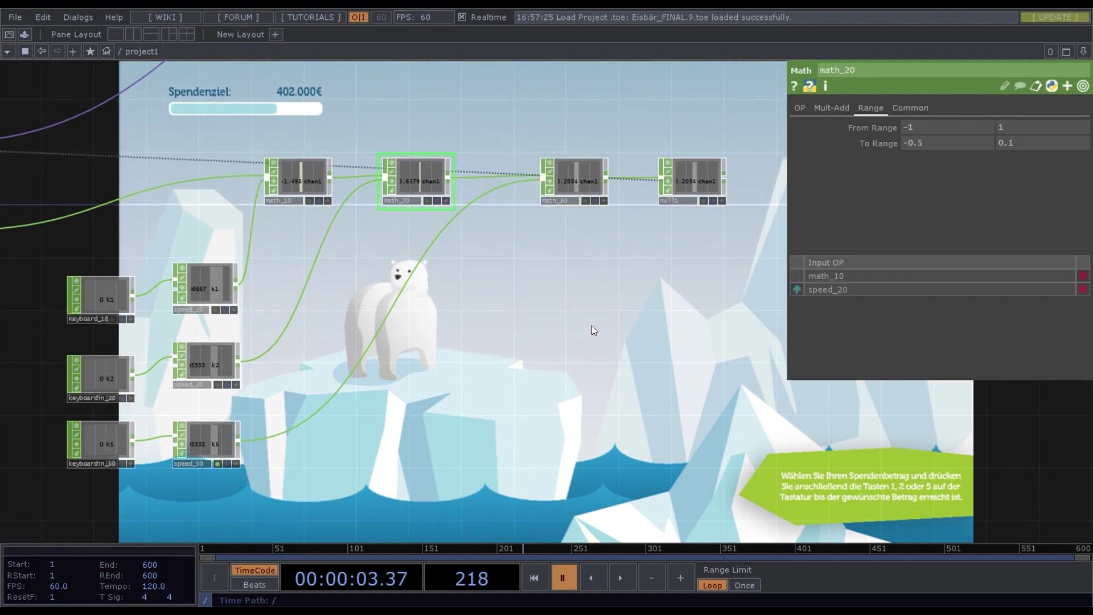
pyautogui.press('5')
pyautogui.press('5')
pyautogui.press('5')
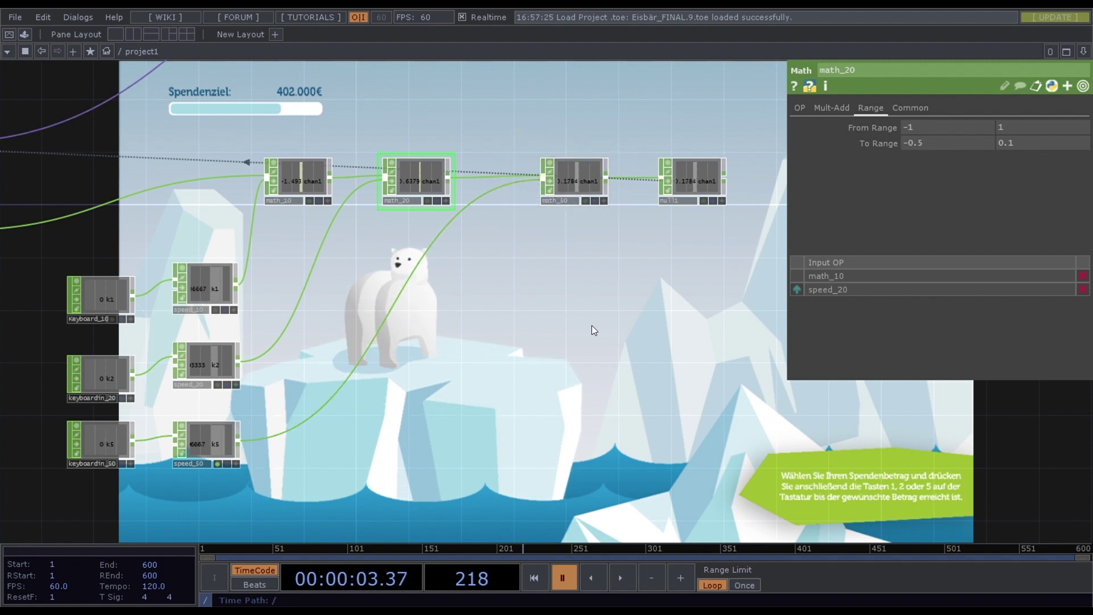
# Locate the comp1 Composite node where all chains converge and examine its list of input operators
pyautogui.moveTo(597, 317); pyautogui.dragTo(701, 254, button='middle')
pyautogui.scroll(-4, 695, 303)
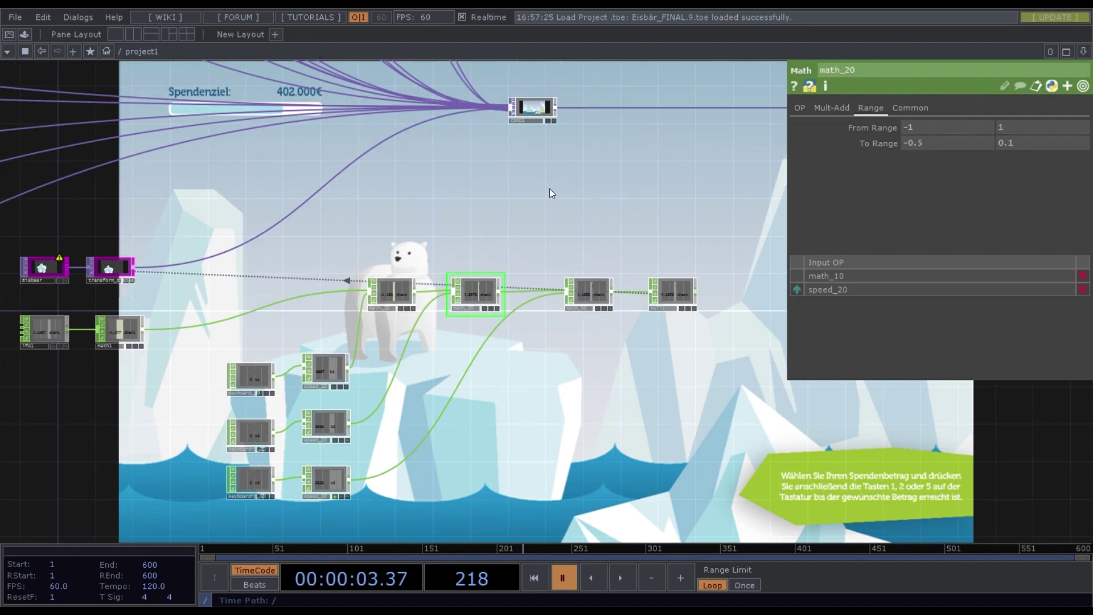
pyautogui.scroll(-5, 521, 242)
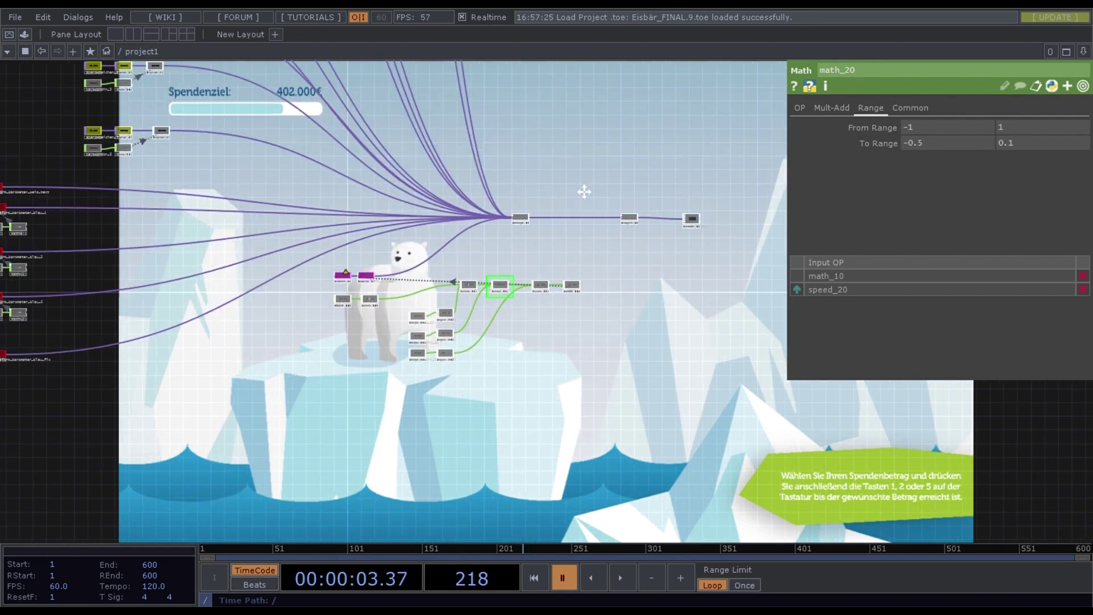
pyautogui.scroll(-4, 585, 201)
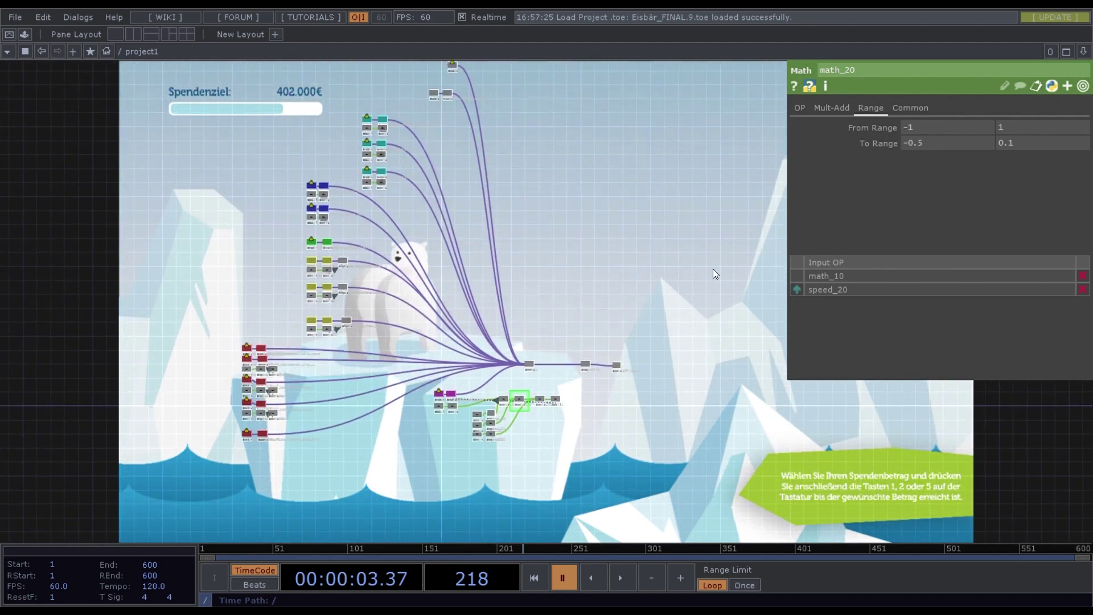
pyautogui.scroll(6, 523, 354)
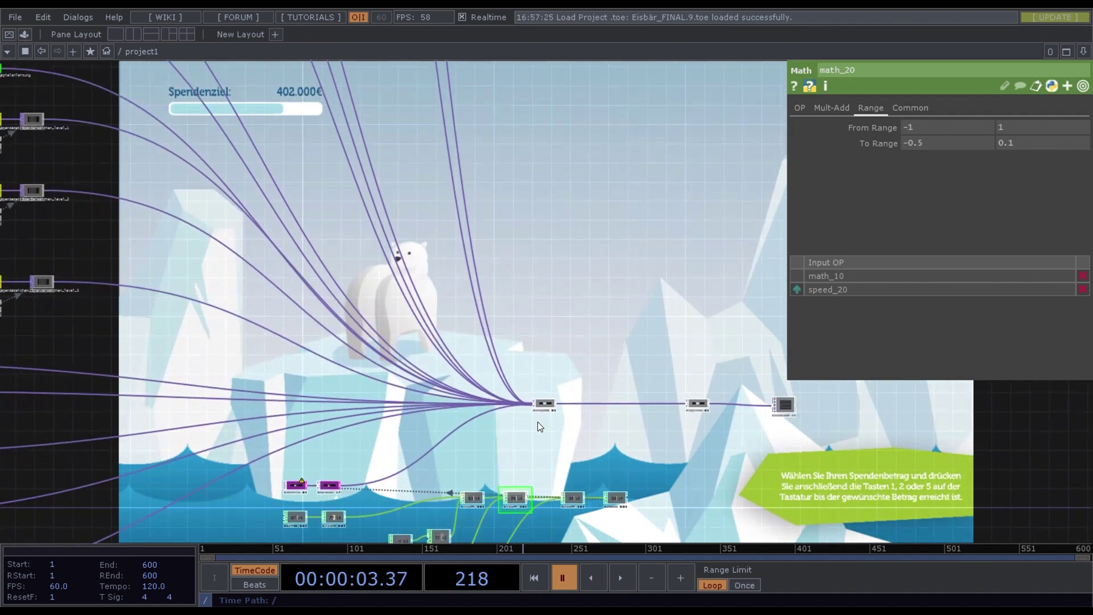
pyautogui.scroll(2, 641, 418)
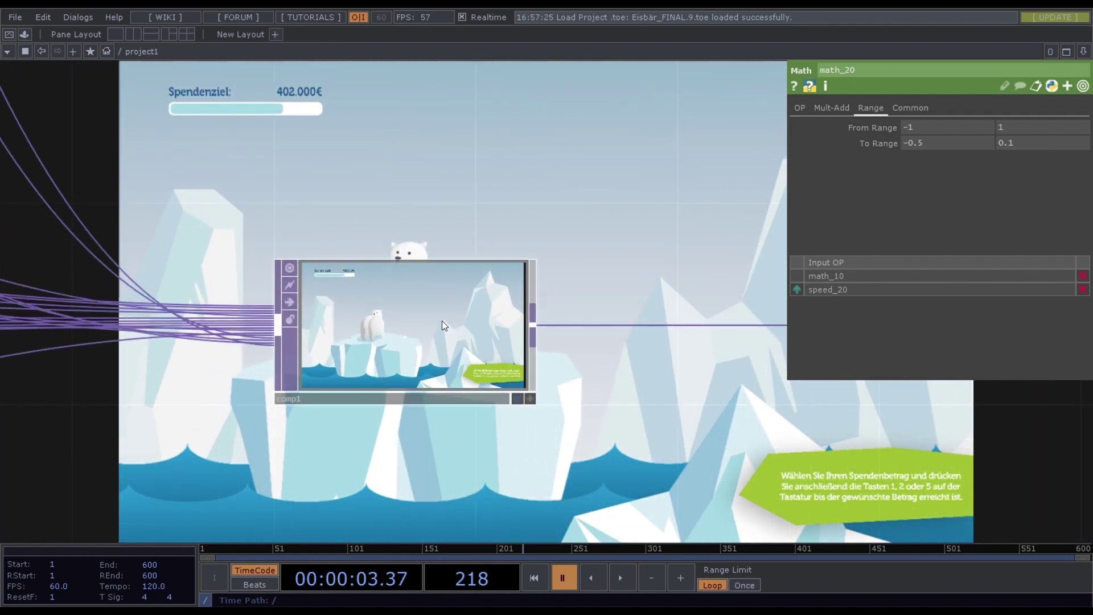
pyautogui.click(441, 320)
pyautogui.scroll(-3, 1020, 399)
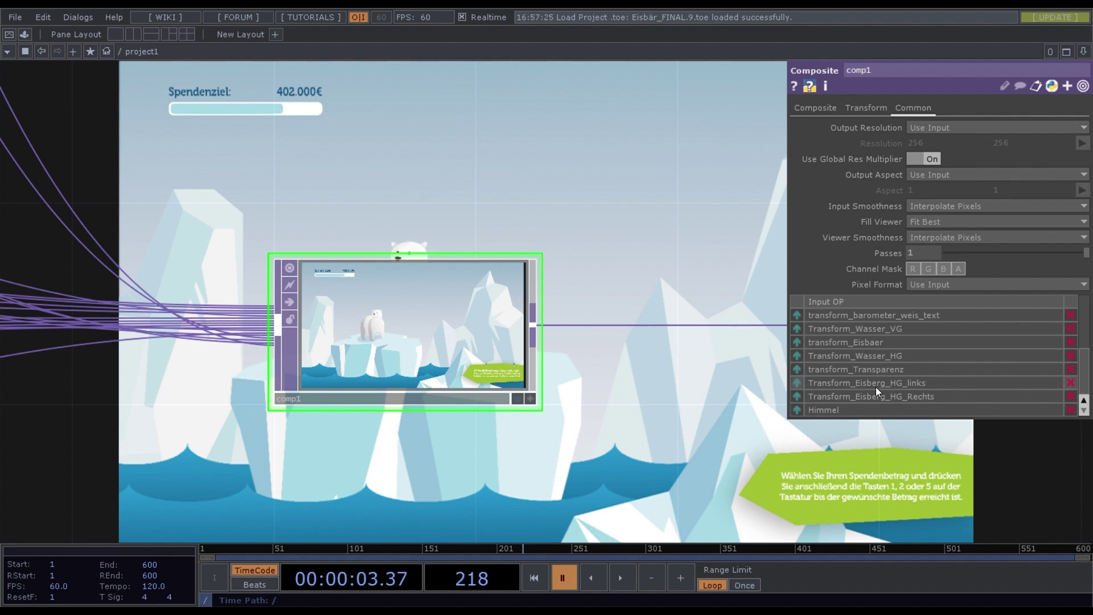
pyautogui.scroll(-5, 709, 319)
# Follow the output connection from comp1 to the ergebnis node and examine its preview
pyautogui.moveTo(700, 175); pyautogui.dragTo(514, 302)
pyautogui.scroll(-2, 513, 302)
pyautogui.scroll(-3, 513, 301)
pyautogui.moveTo(593, 244); pyautogui.dragTo(487, 259)
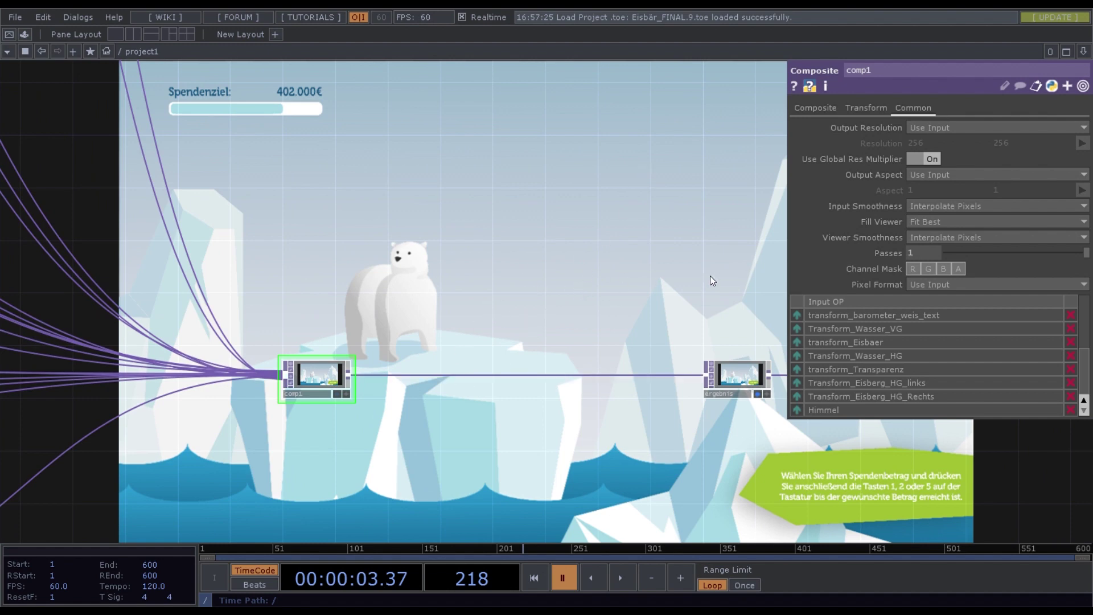
pyautogui.moveTo(625, 207); pyautogui.dragTo(336, 149)
pyautogui.scroll(-3, 572, 241)
pyautogui.scroll(-2, 146, 154)
pyautogui.scroll(5, 151, 138)
pyautogui.moveTo(348, 285); pyautogui.dragTo(618, 267, button='middle')
pyautogui.scroll(2, 618, 266)
pyautogui.moveTo(569, 261); pyautogui.dragTo(426, 269)
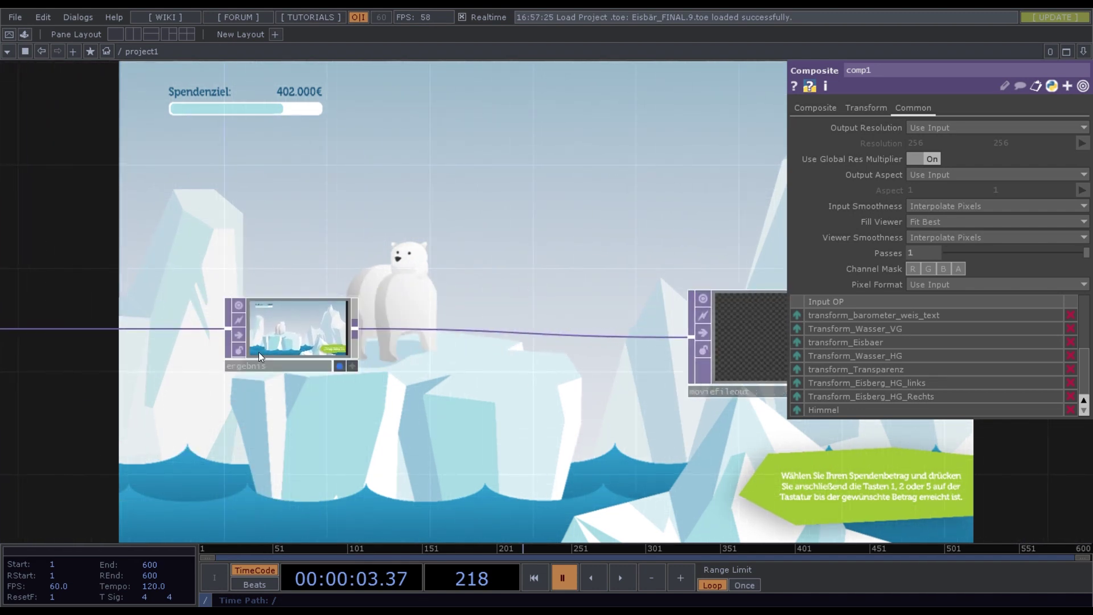
# Inspect the Movie Out parameters of the moviefileout node at the end of the chain
pyautogui.scroll(-4, 364, 402)
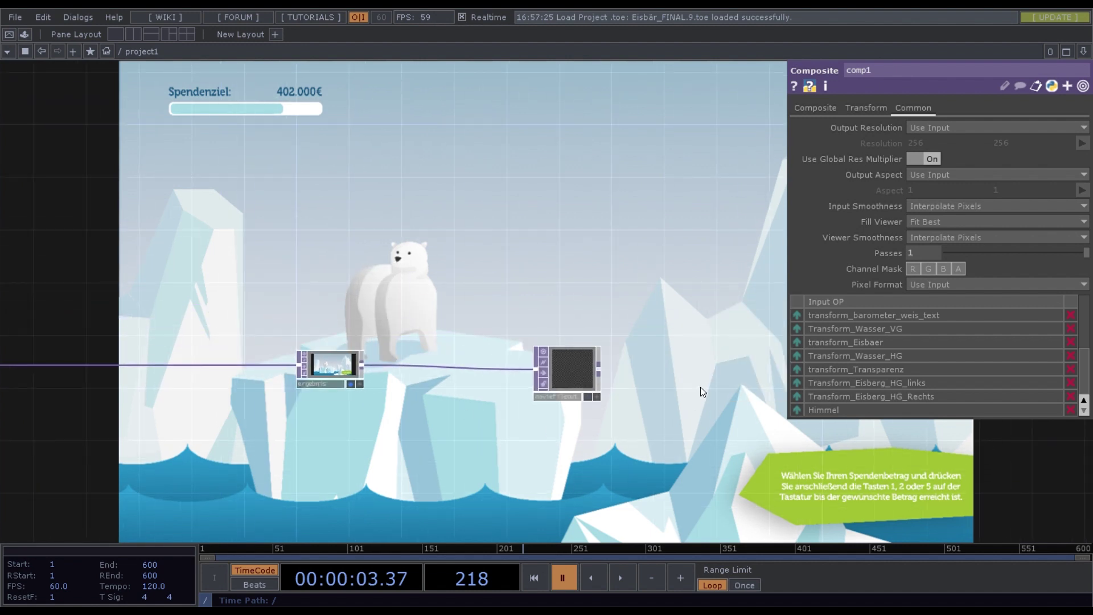
pyautogui.scroll(4, 678, 409)
pyautogui.click(367, 273)
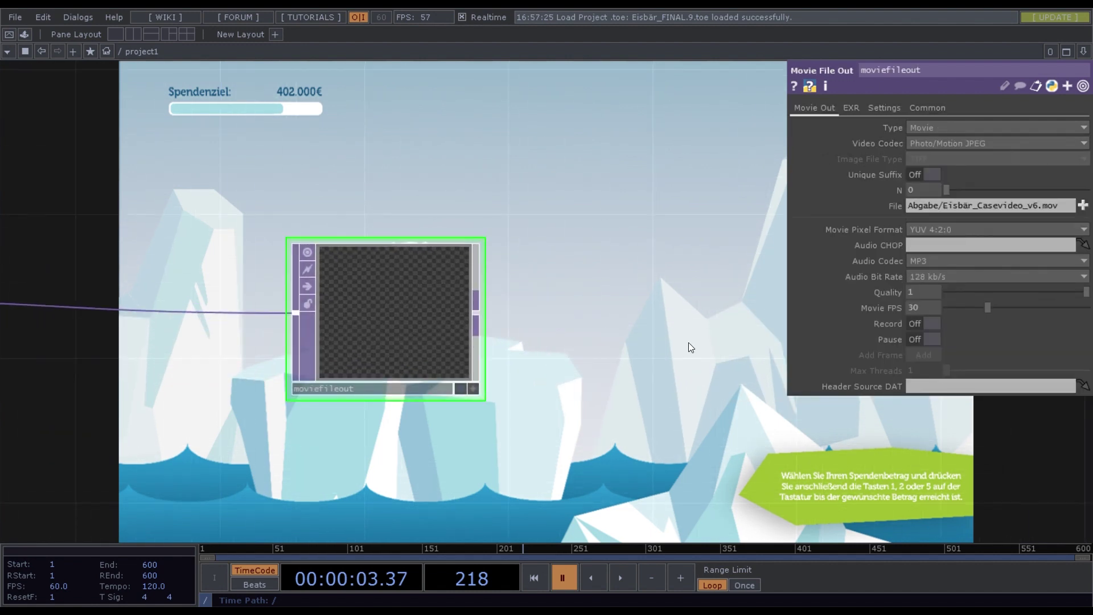
# Bring the whole network into view and play the timeline briefly to watch the animated polar bear scene
pyautogui.scroll(-8, 664, 347)
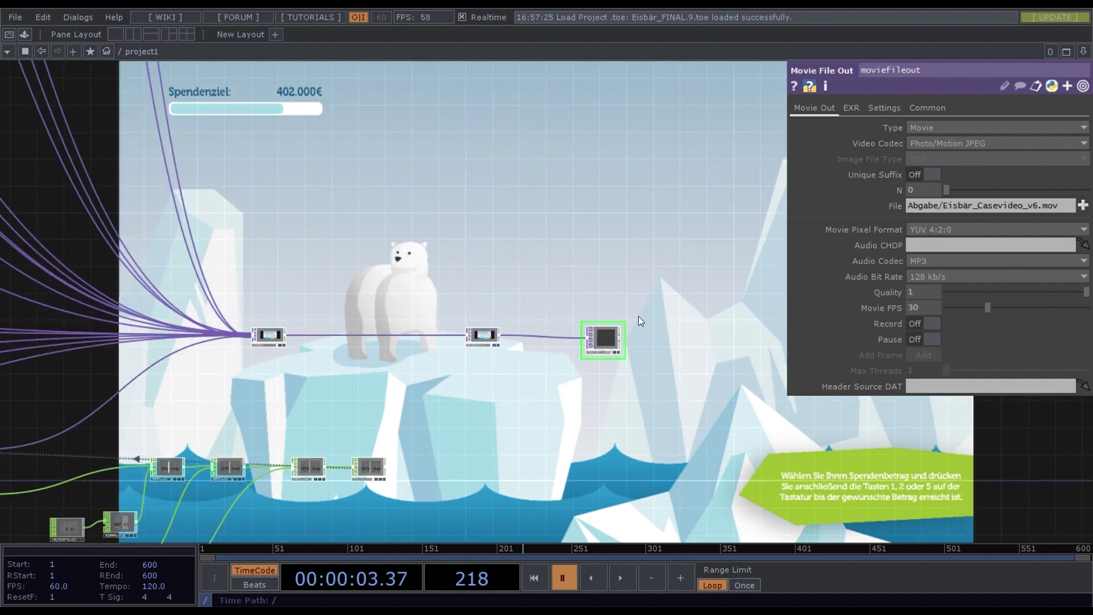
pyautogui.scroll(-4, 617, 284)
pyautogui.moveTo(639, 158); pyautogui.dragTo(528, 264)
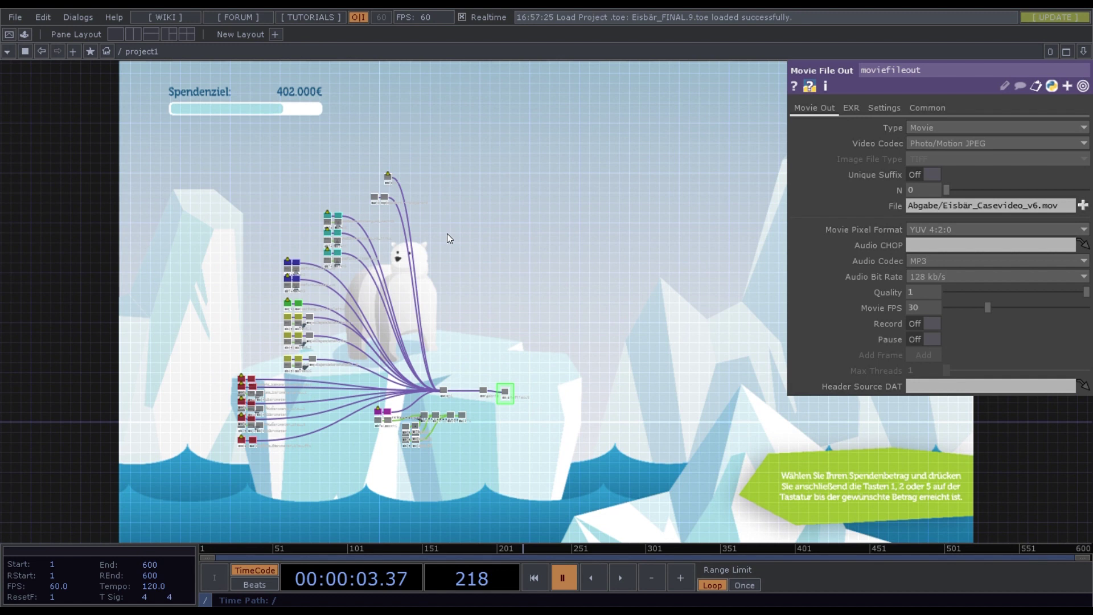
pyautogui.moveTo(470, 223); pyautogui.dragTo(343, 228)
pyautogui.press('space')
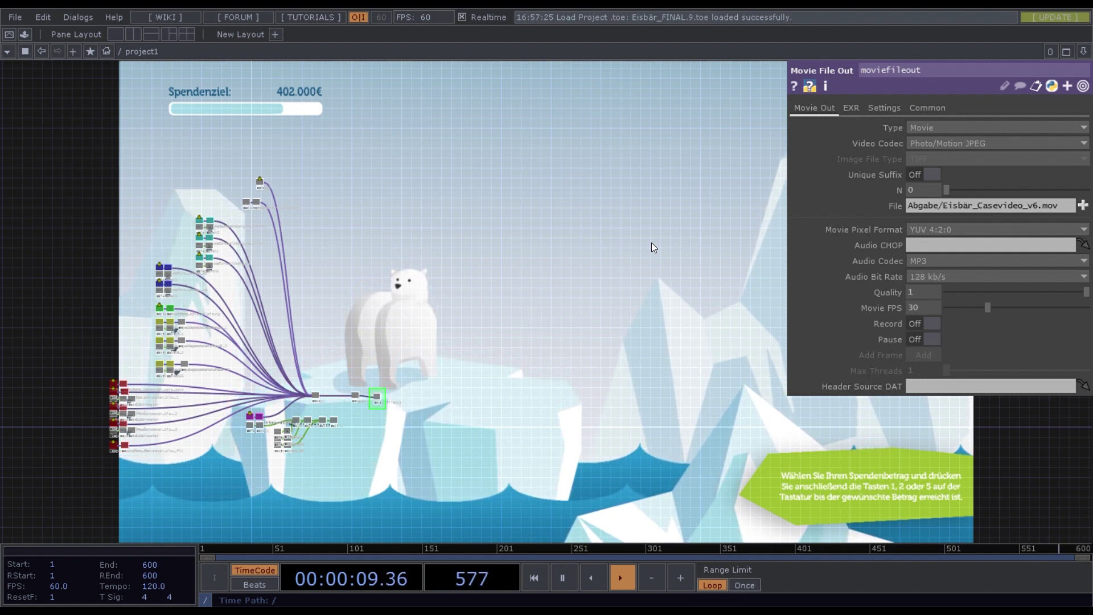
pyautogui.press('space')
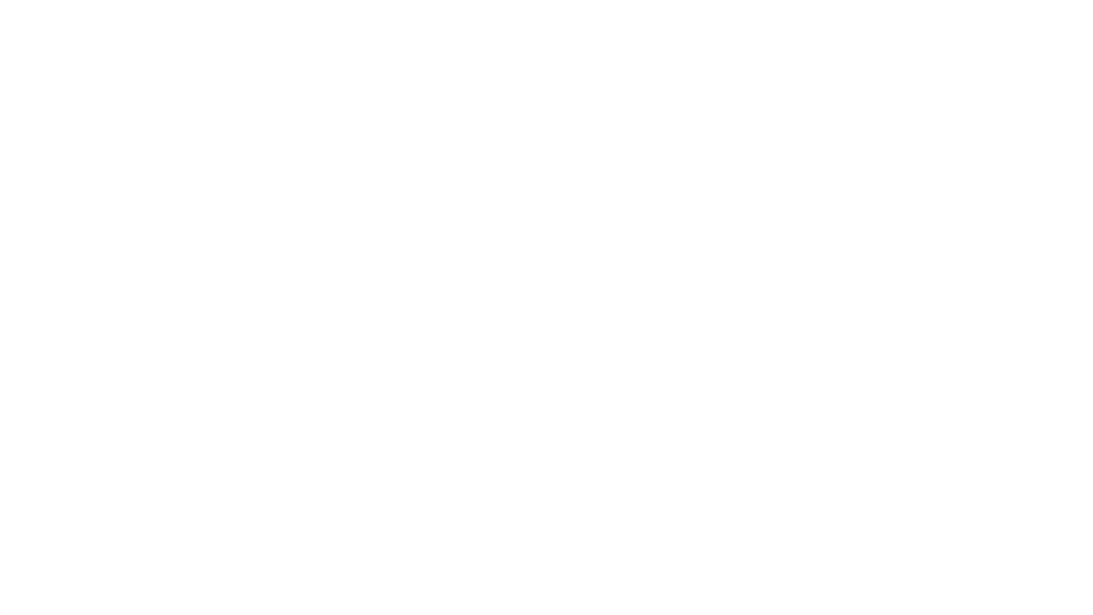